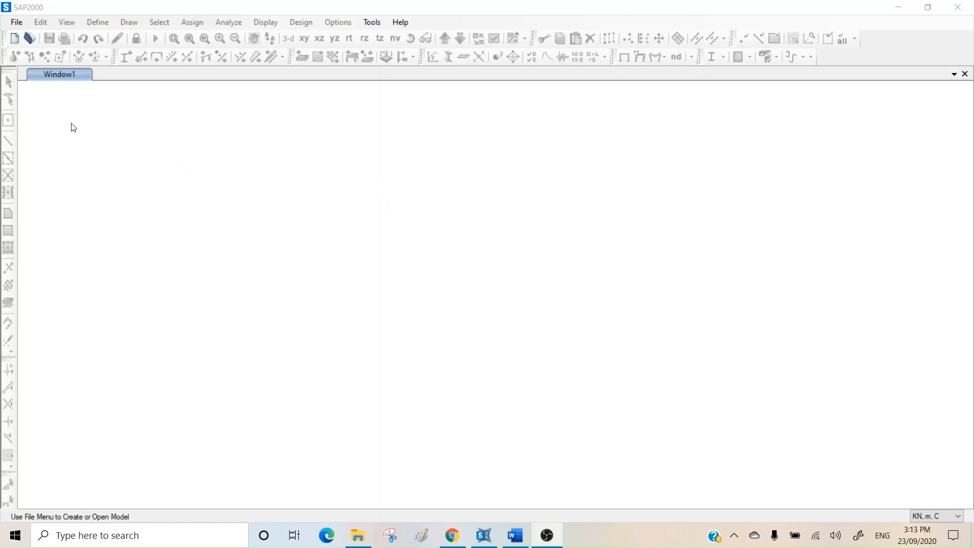
Start a new model from default settings with KN, m, C units and United States default materials.
left_click(16, 39)
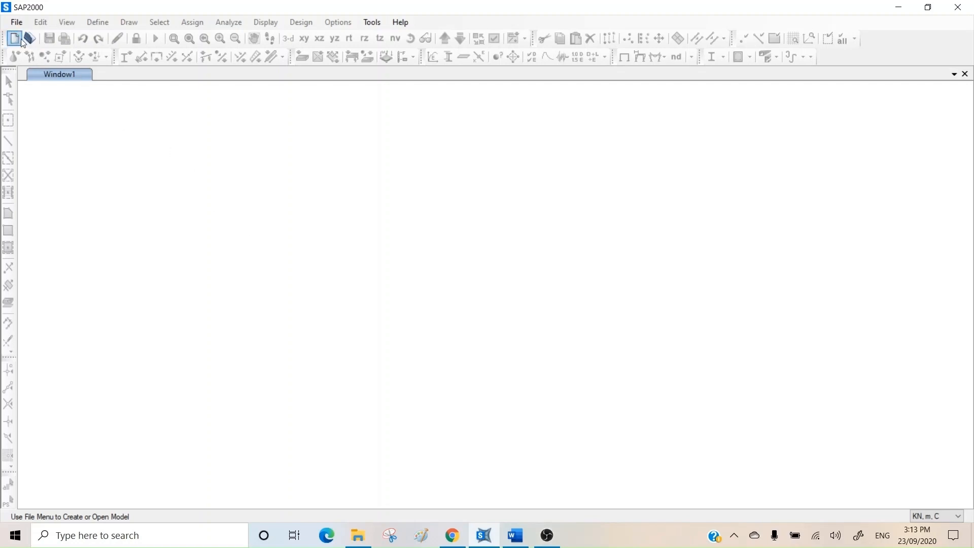
left_click(22, 42)
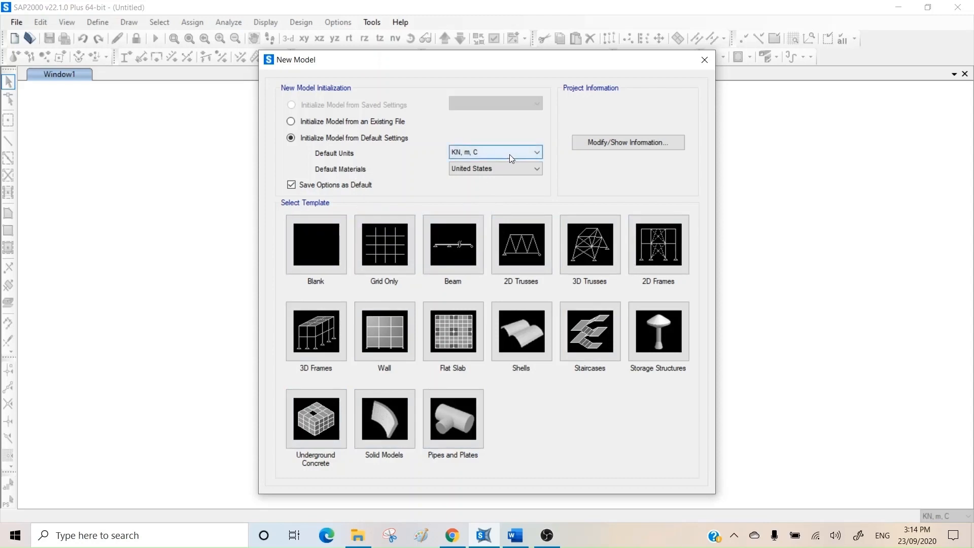
left_click(536, 152)
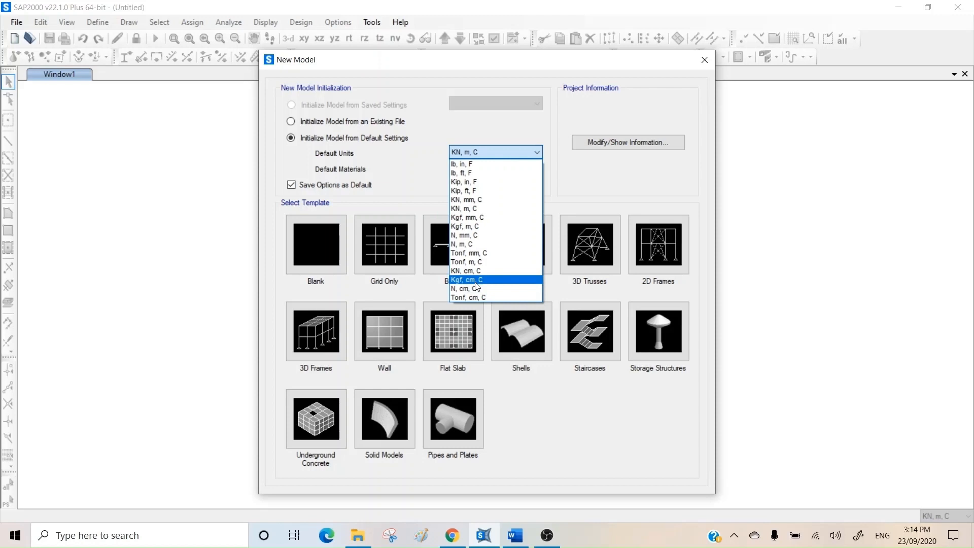
left_click(480, 208)
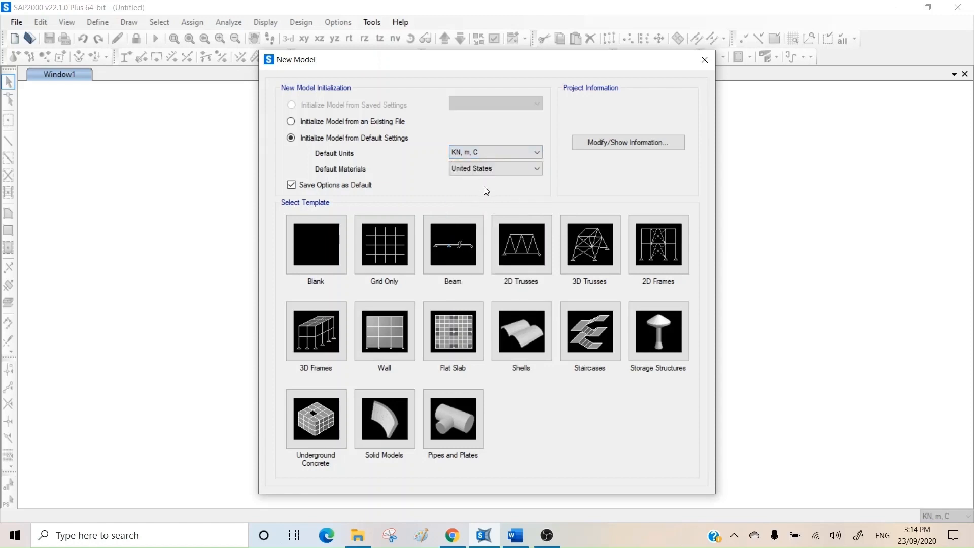
left_click(467, 172)
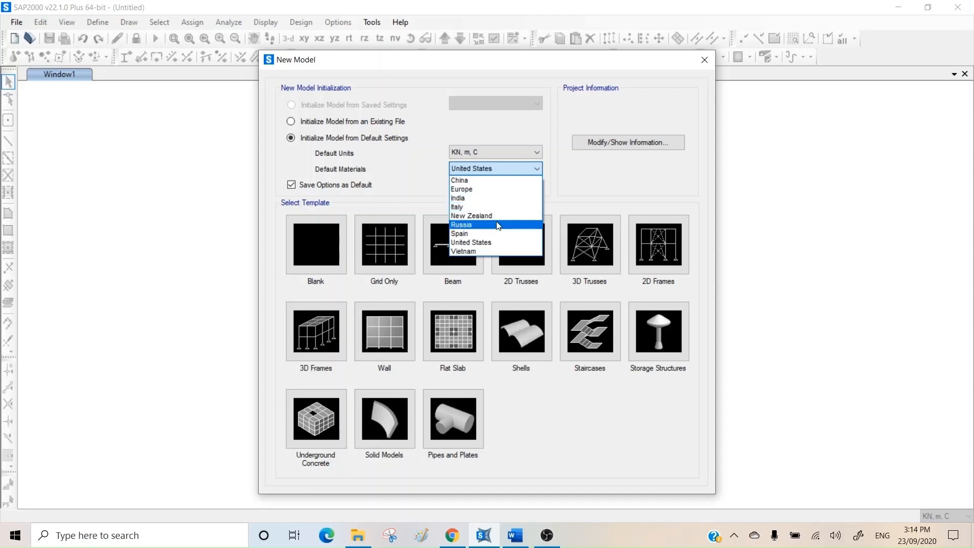
left_click(485, 246)
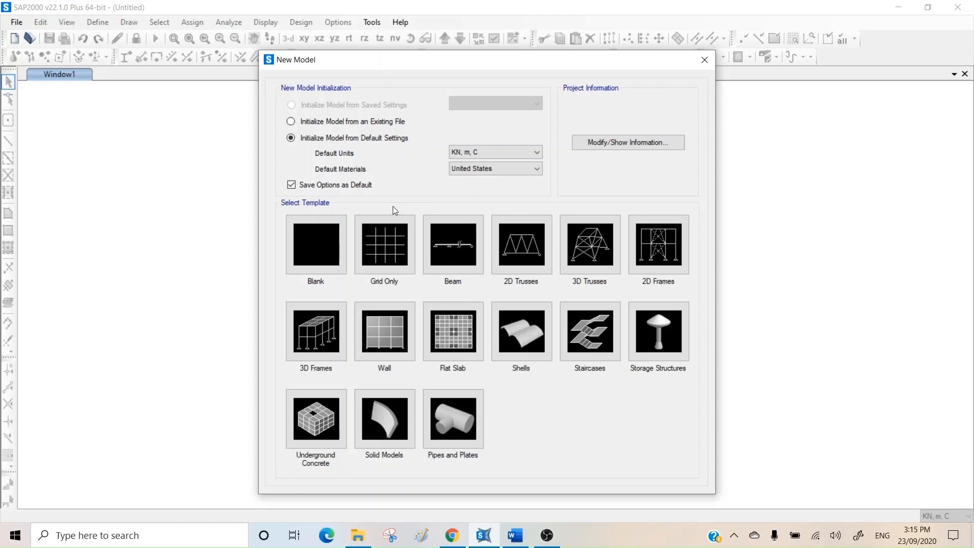
Create a Grid Only model with 6 grid lines in the Y direction at 5 m spacing, keeping the other default grid values.
left_click(387, 251)
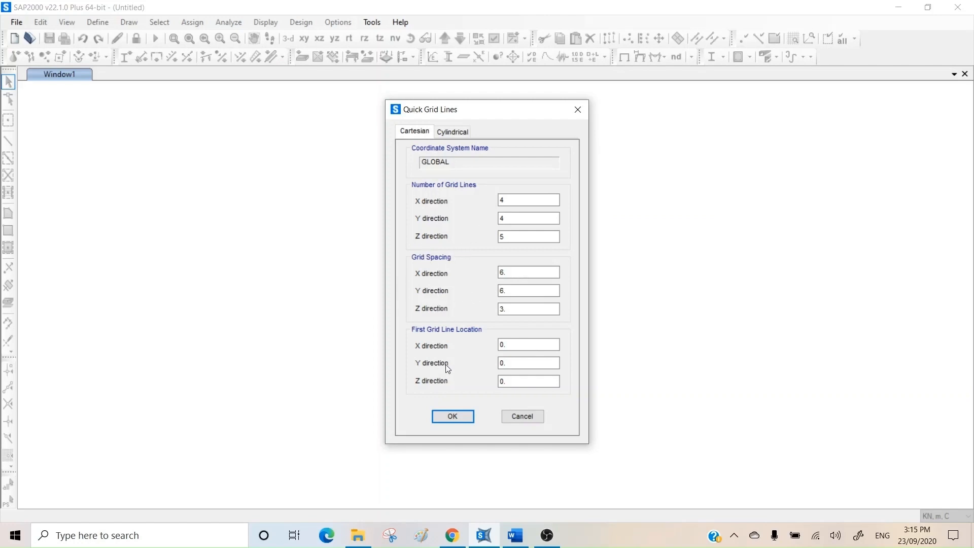
left_click(508, 310)
left_click(506, 219)
left_click_drag(513, 219, 482, 220)
type("6")
left_click(508, 273)
double_click(513, 289)
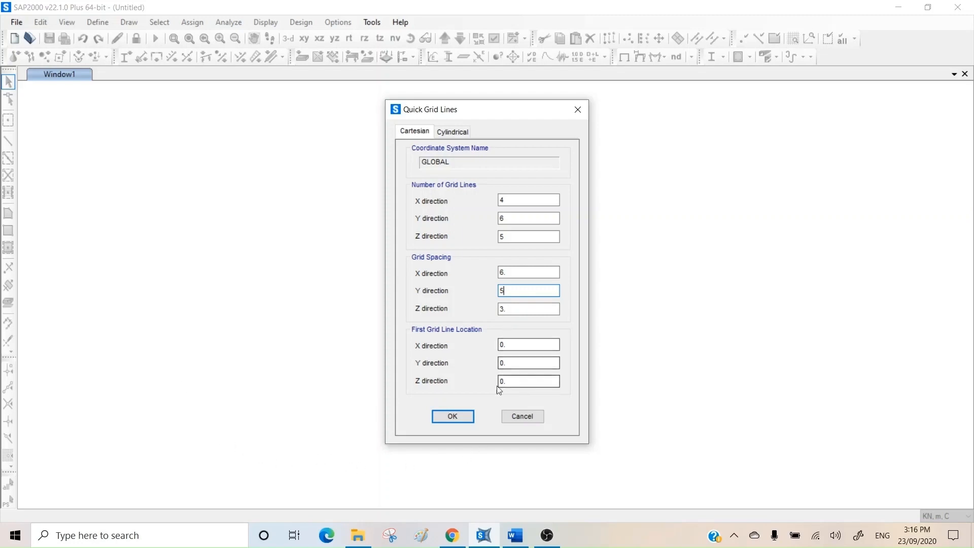
left_click(450, 416)
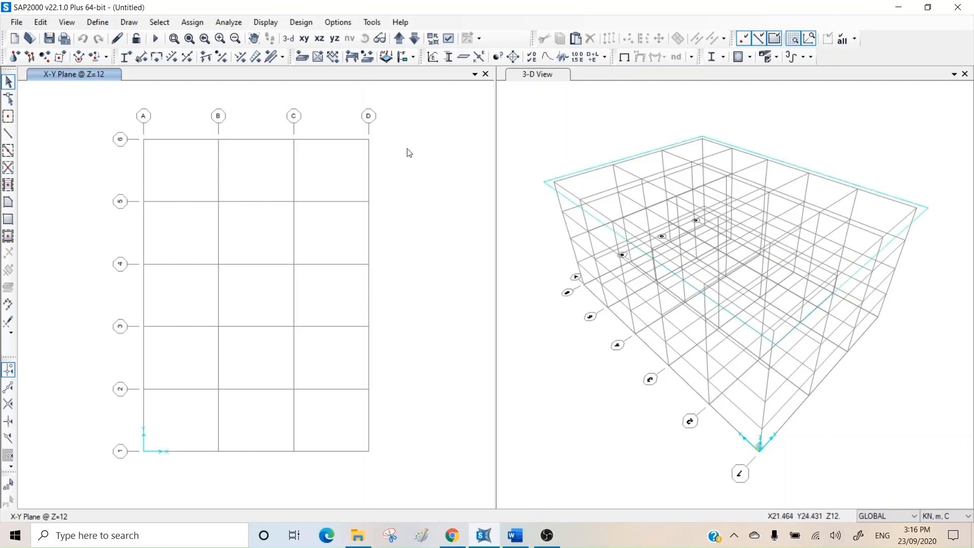
Open the GLOBAL grid system data for editing and set the ordinate of X grid line B to 5 m.
right_click(403, 123)
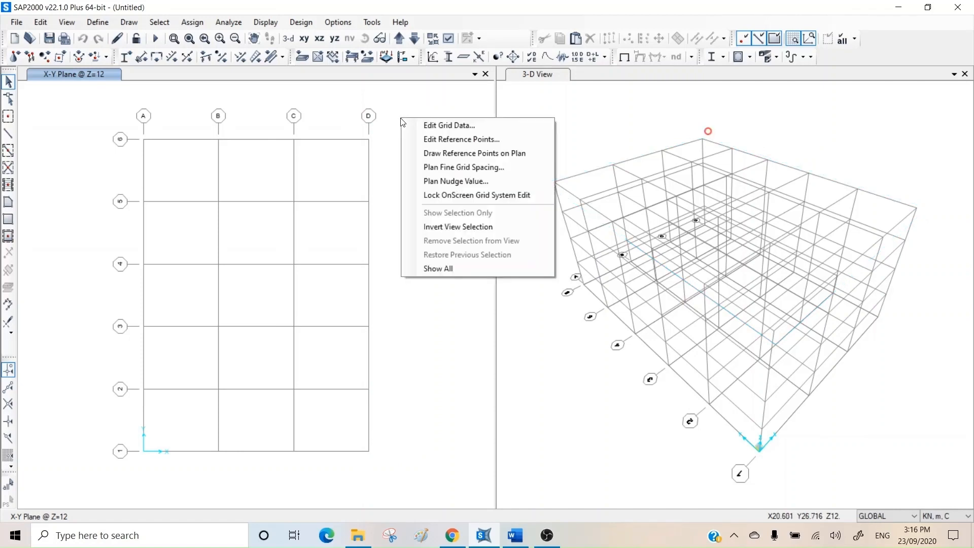
left_click(443, 127)
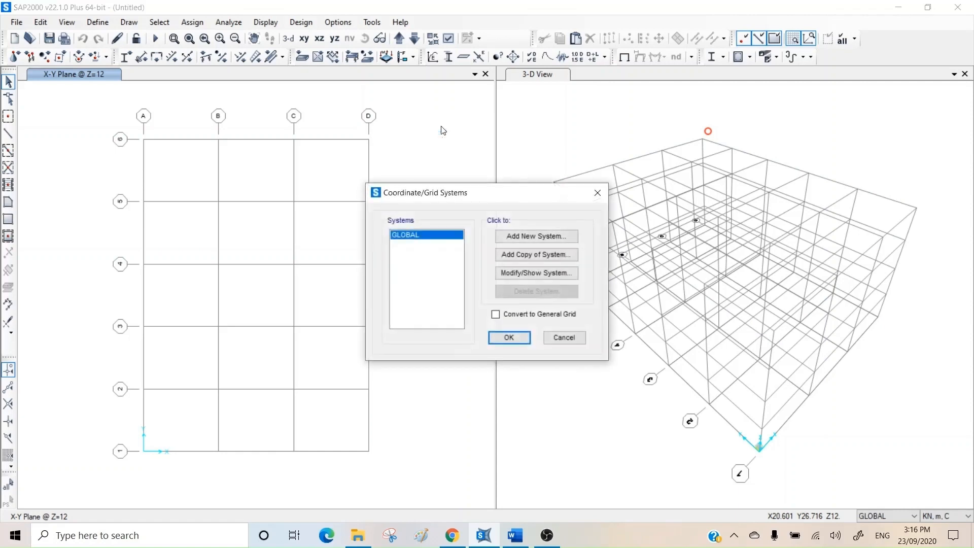
left_click(509, 274)
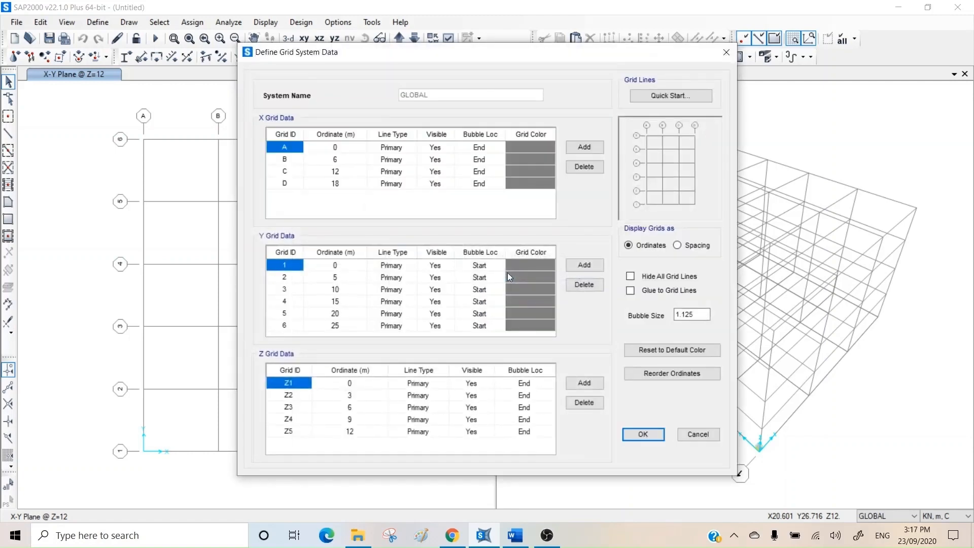
left_click(346, 160)
left_click(346, 159)
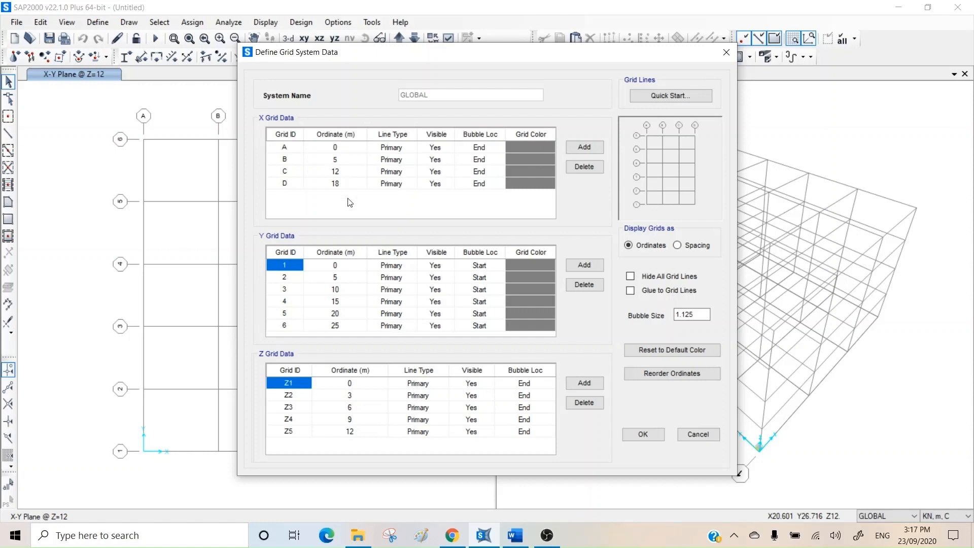
Set the ordinates of X grid lines C and D to 11 m and 17 m.
left_click(349, 173)
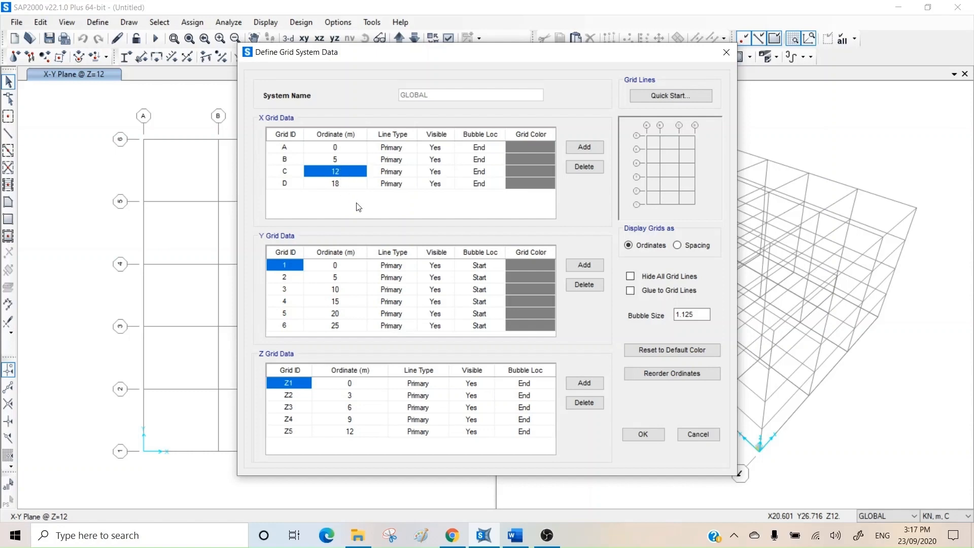
left_click(341, 171)
double_click(344, 174)
type("11")
left_click(345, 185)
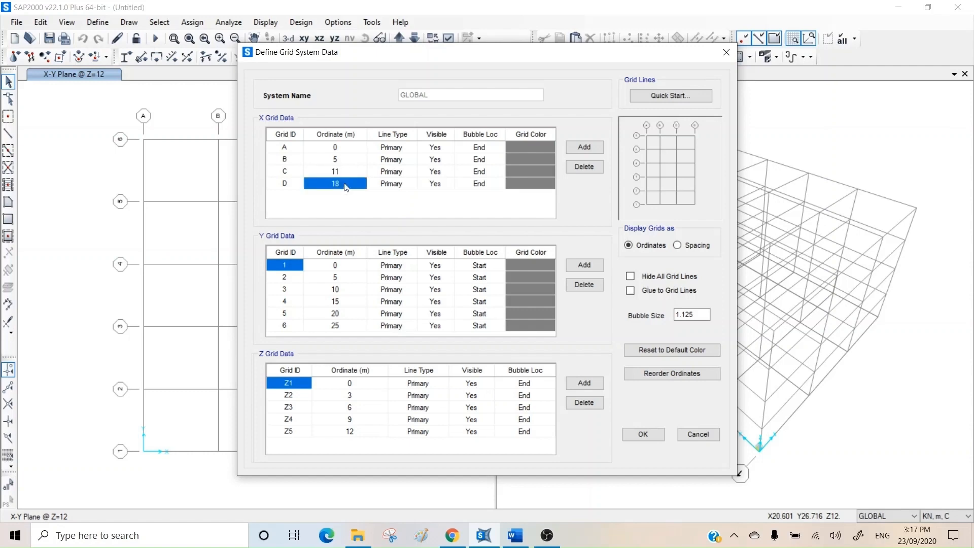
left_click(345, 185)
left_click_drag(345, 184, 299, 186)
type("17")
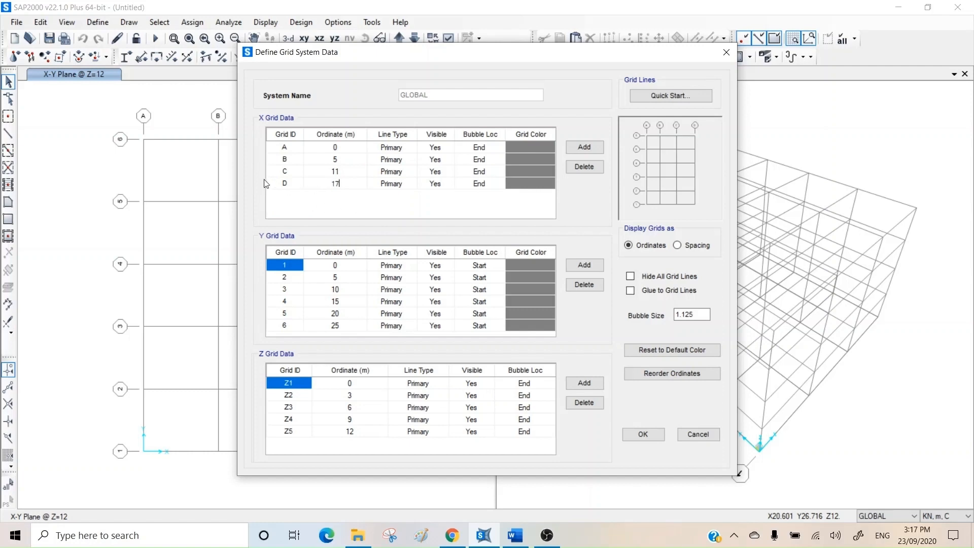
Delete X grid line C and rename the remaining grid line D as C.
left_click(285, 172)
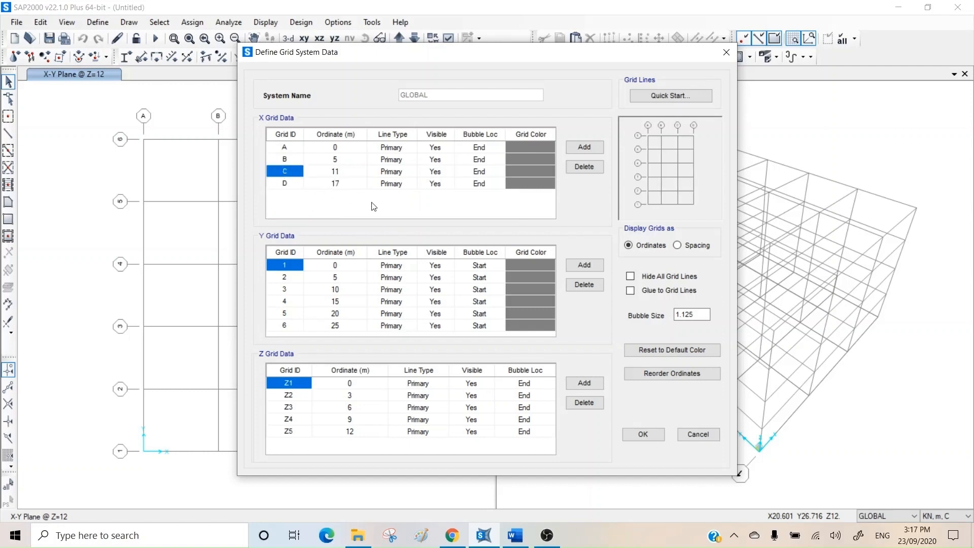
left_click(584, 167)
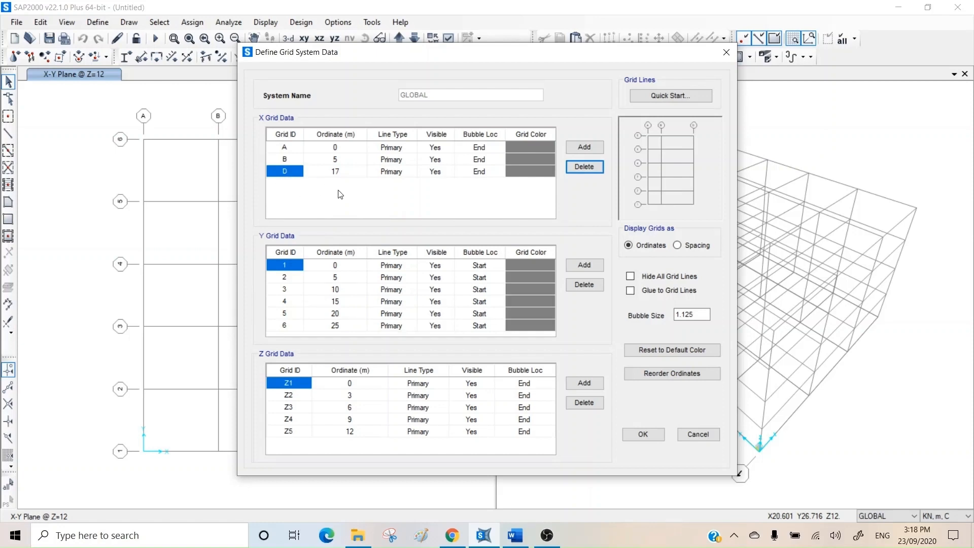
left_click(293, 174)
double_click(293, 170)
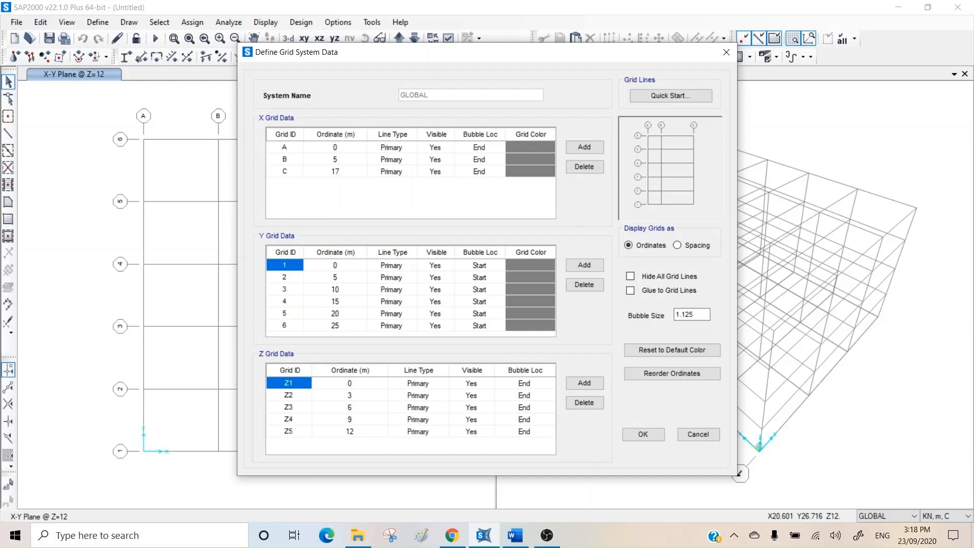
Set the ordinate of X grid line C to 12 m and add a grid line D after it.
left_click(333, 172)
left_click(345, 172)
left_click_drag(346, 171, 312, 170)
type("12")
left_click(331, 175)
left_click(579, 146)
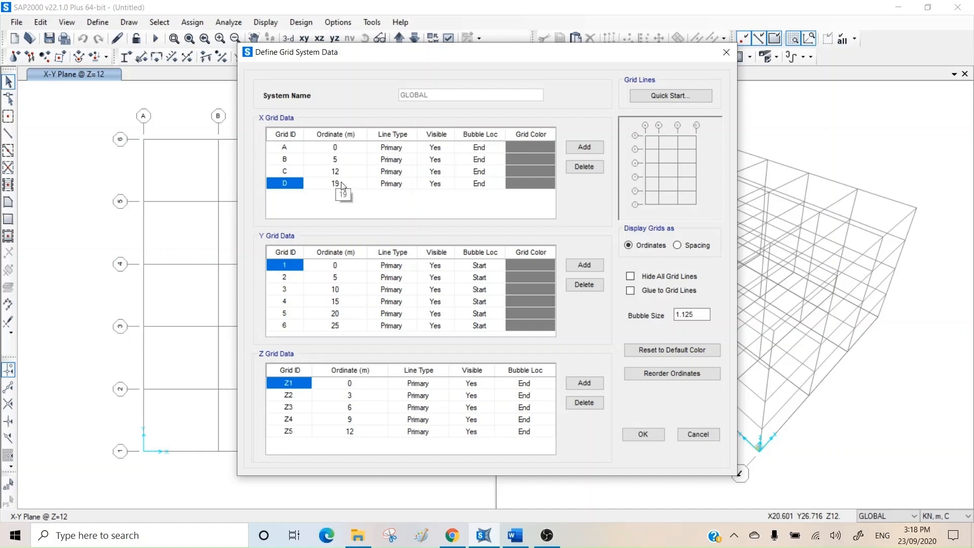
Add X grid line E, and set the ordinates of grid lines D and E to 15 m and 18 m.
left_click(399, 185)
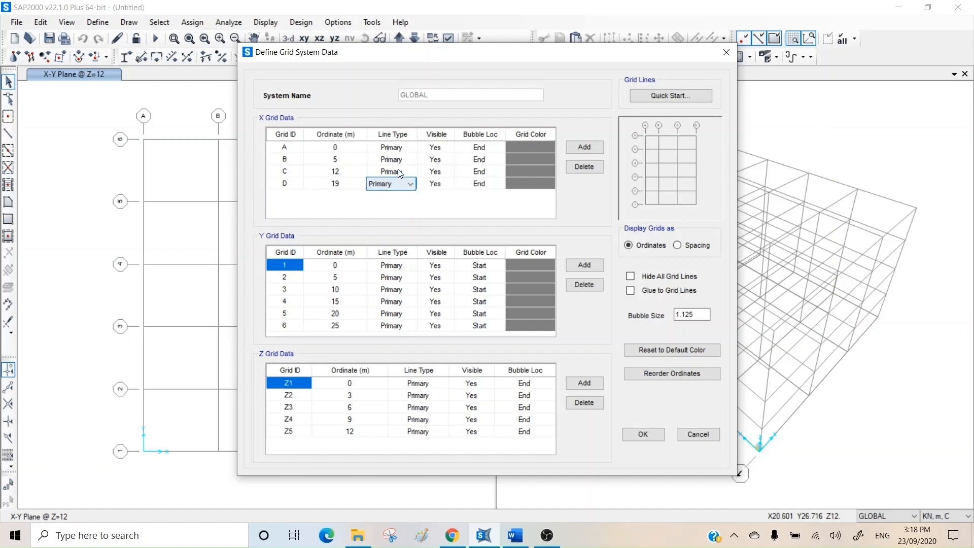
left_click(399, 173)
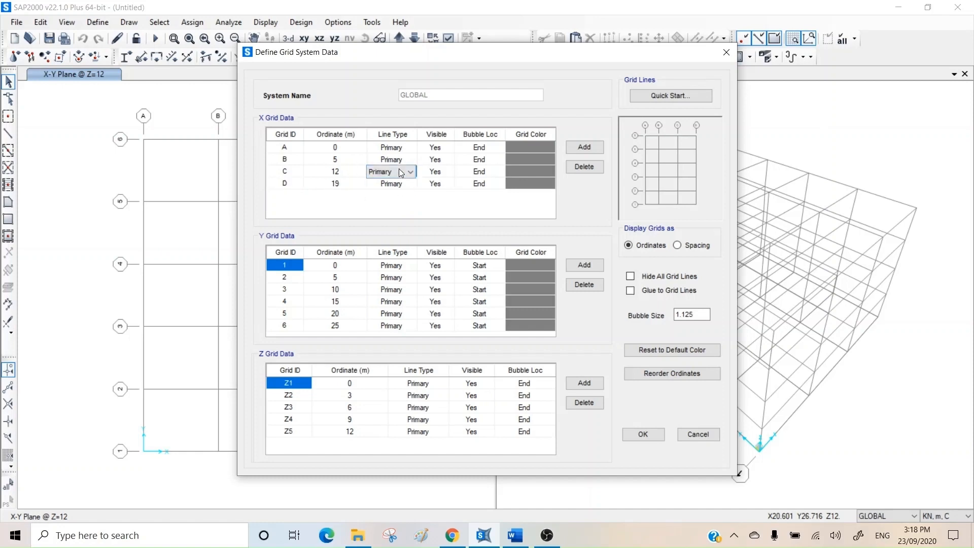
left_click(297, 184)
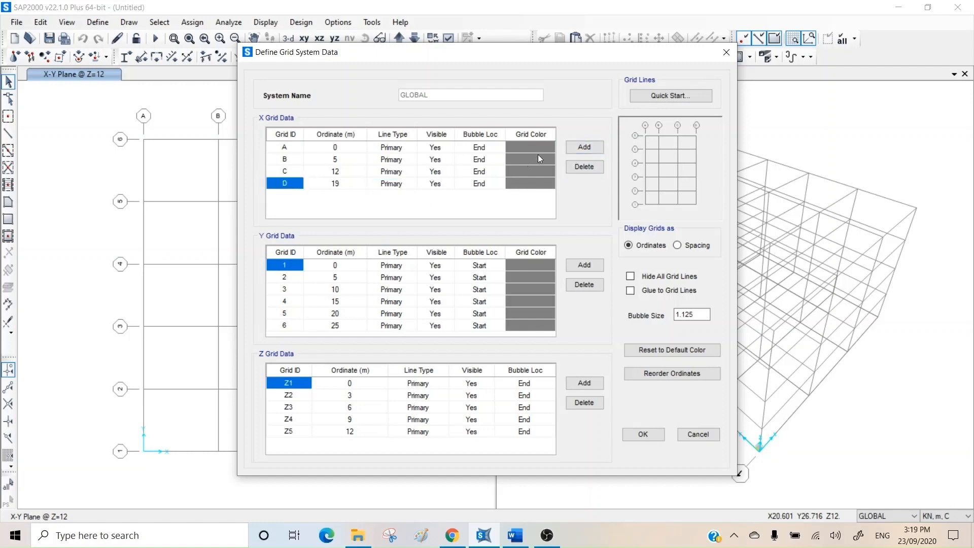
left_click(585, 148)
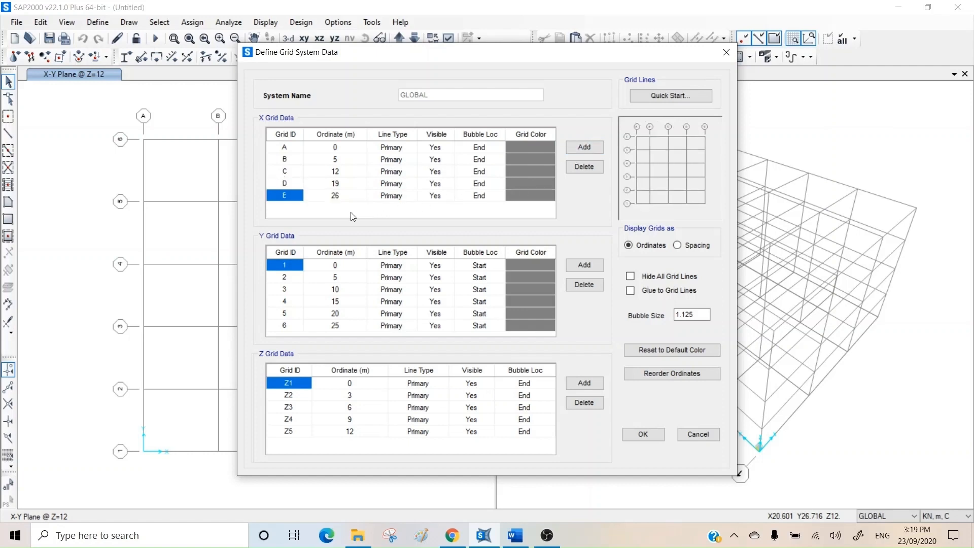
left_click(337, 184)
left_click(344, 184)
type("15")
left_click(335, 196)
left_click(342, 196)
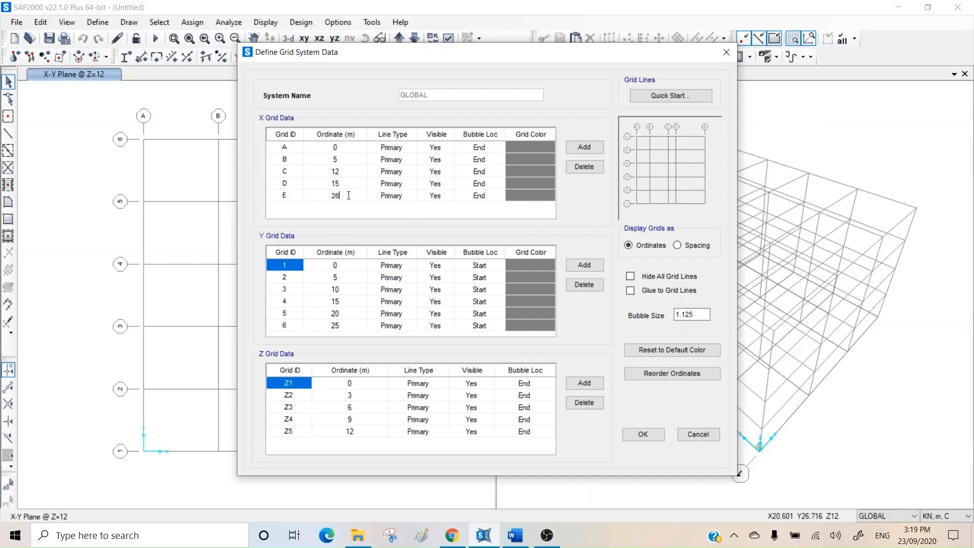
type("18")
Make X grid line D a Secondary line and give it an olive-brown grid color.
left_click(391, 183)
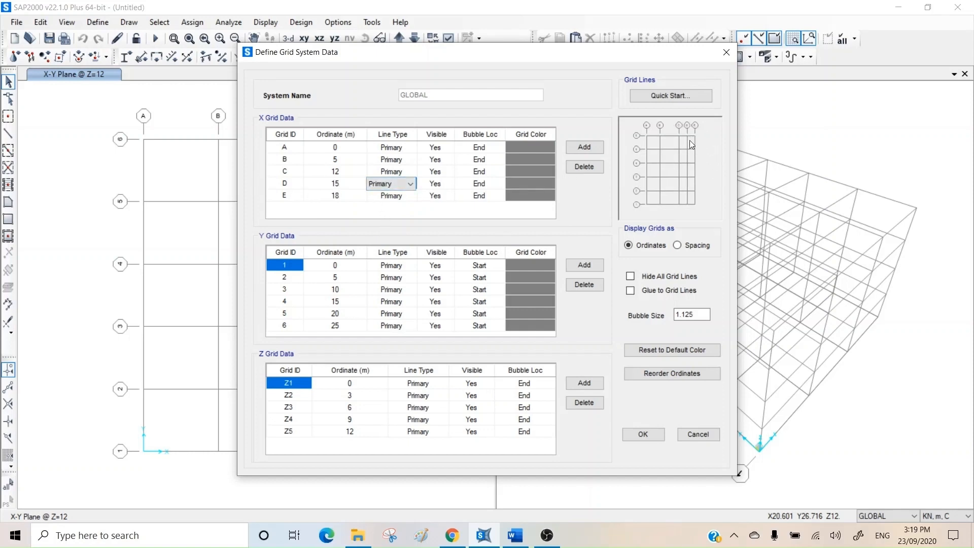
left_click(411, 184)
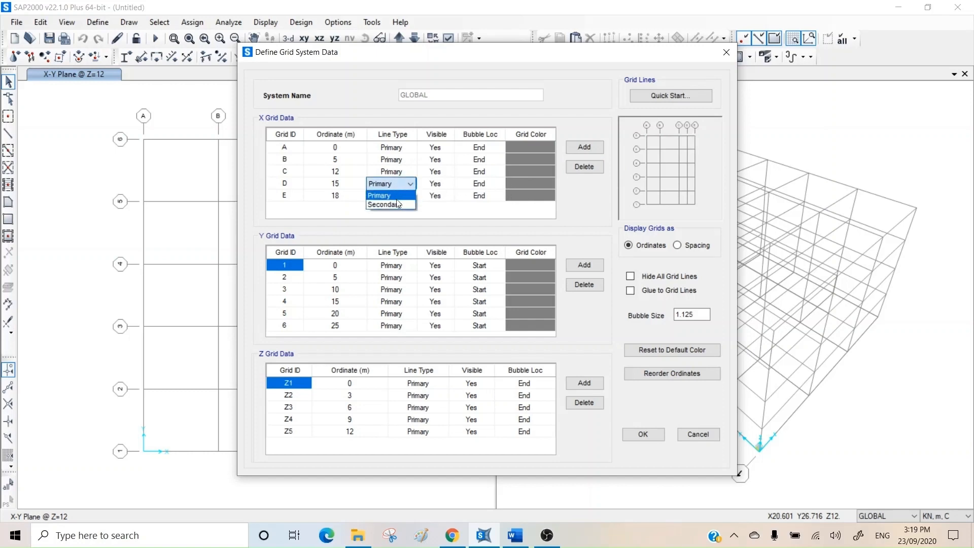
left_click(398, 205)
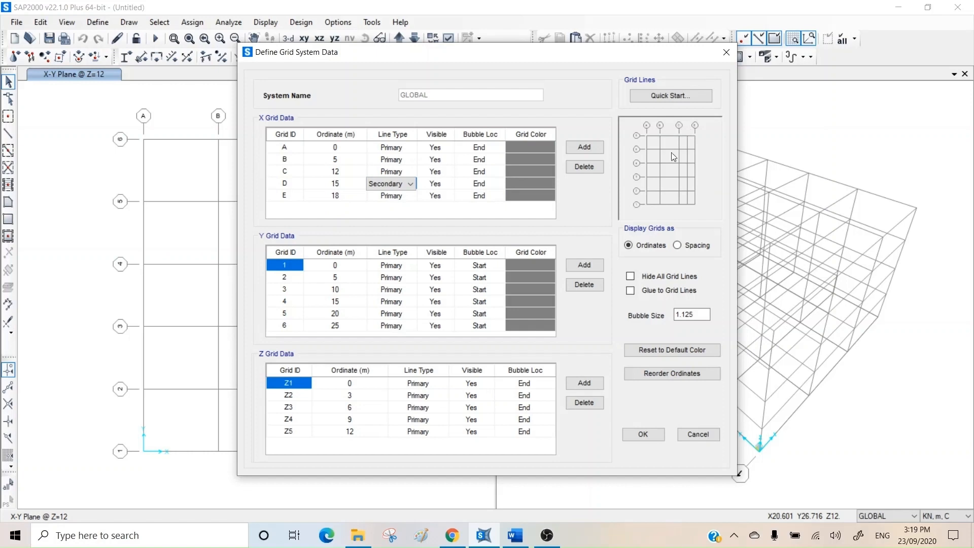
left_click(531, 184)
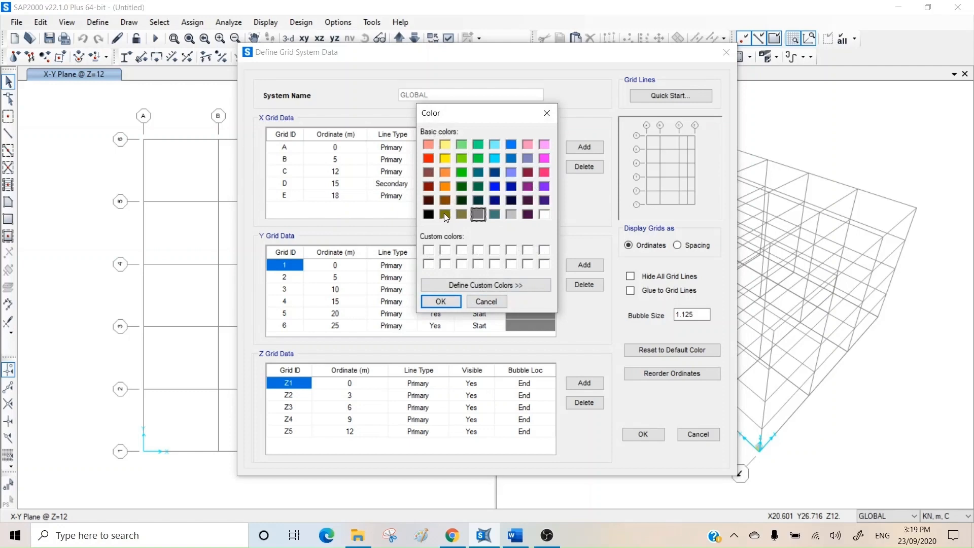
left_click(457, 214)
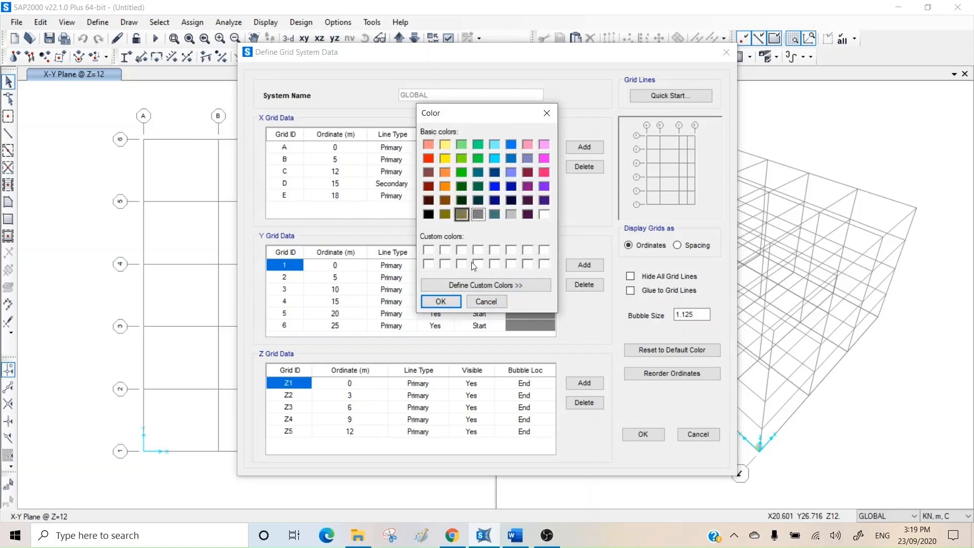
left_click(440, 301)
Try the bubble location options for X grid line E and leave it at End.
left_click(480, 197)
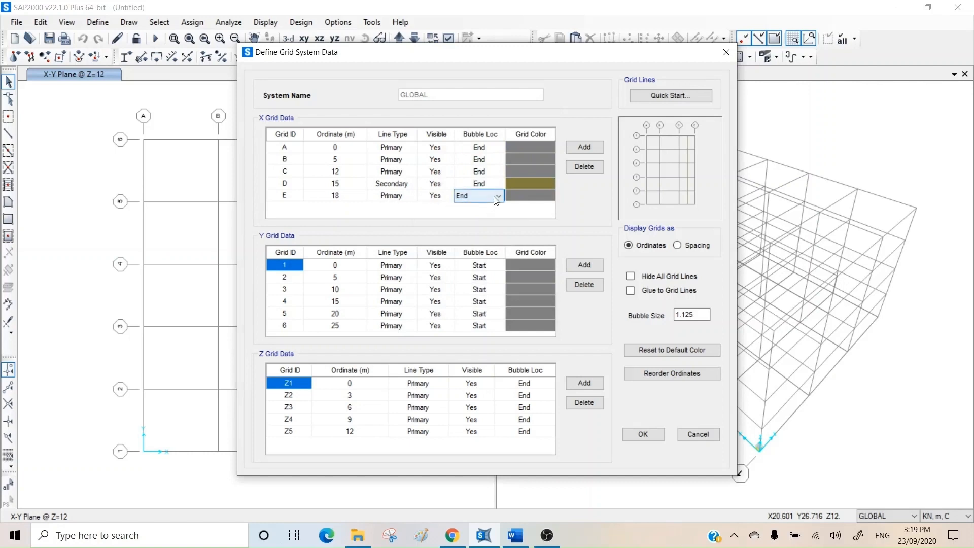
left_click(490, 199)
left_click(490, 208)
left_click(499, 197)
left_click(470, 206)
Accept the edited grid system data, leaving the Z grid ordinates as they are.
left_click(350, 399)
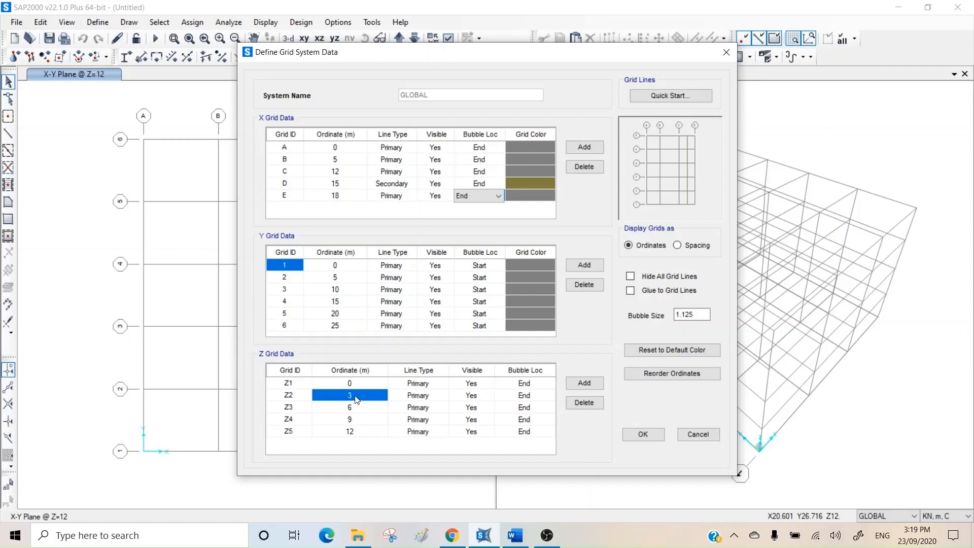
left_click(356, 396)
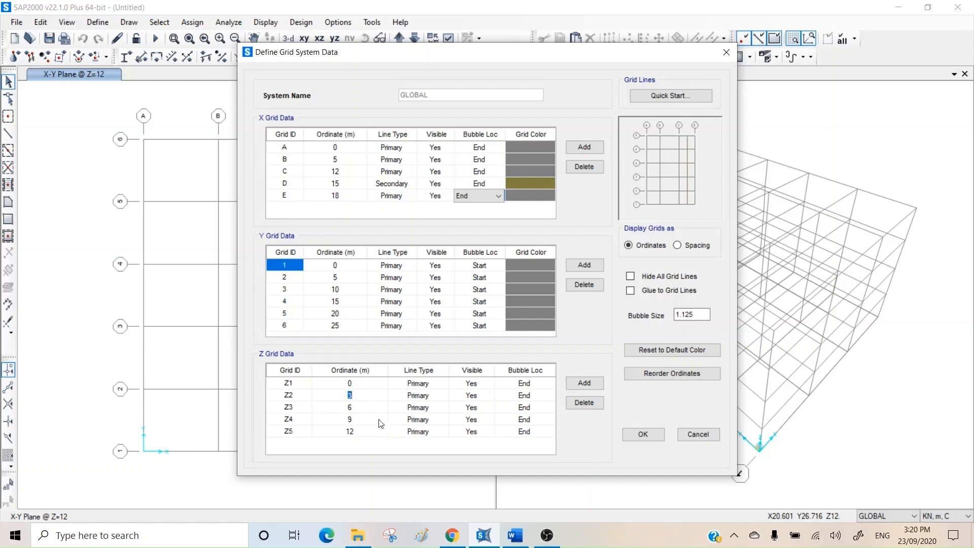
left_click(642, 434)
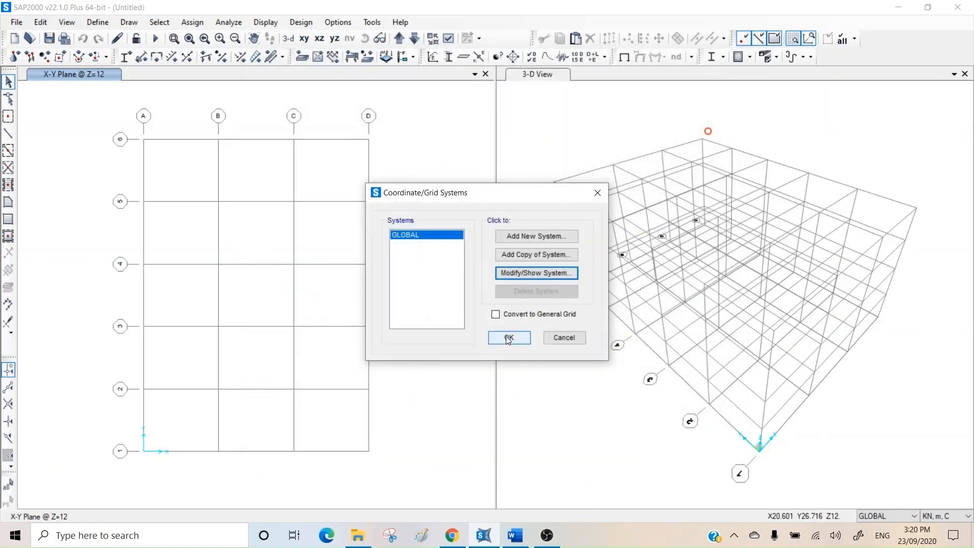
Review the GLOBAL grid system data once more and apply the edited grid to the model.
left_click(521, 274)
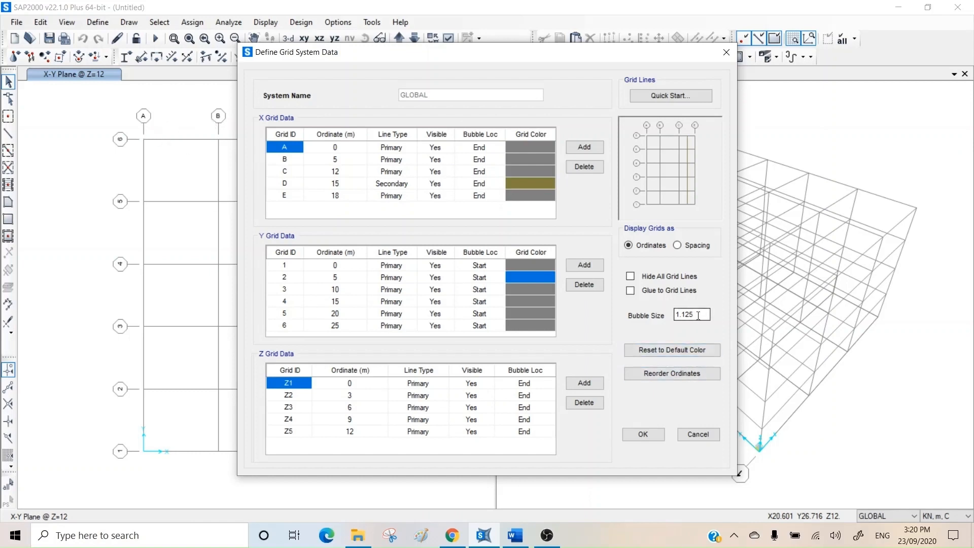
left_click(642, 435)
left_click(510, 337)
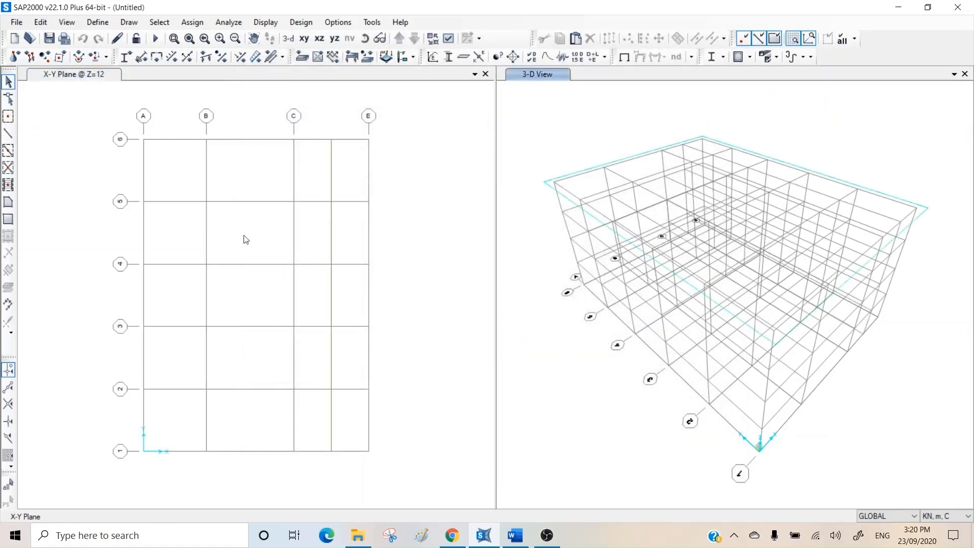
left_click(263, 201)
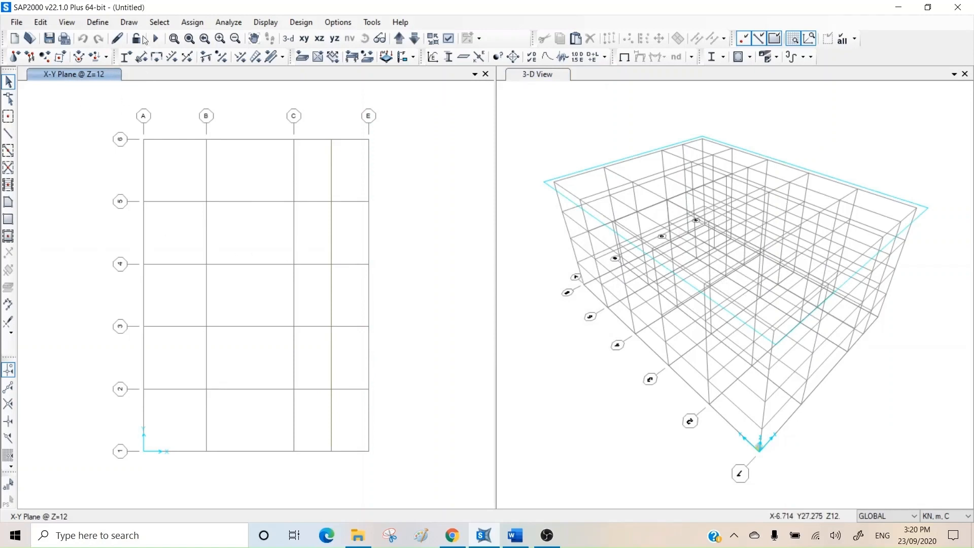
Draw special joints in the Z=12 plan at grid intersection B-5 and freely at about X 7.55 m, Y 22.3 m.
left_click(130, 22)
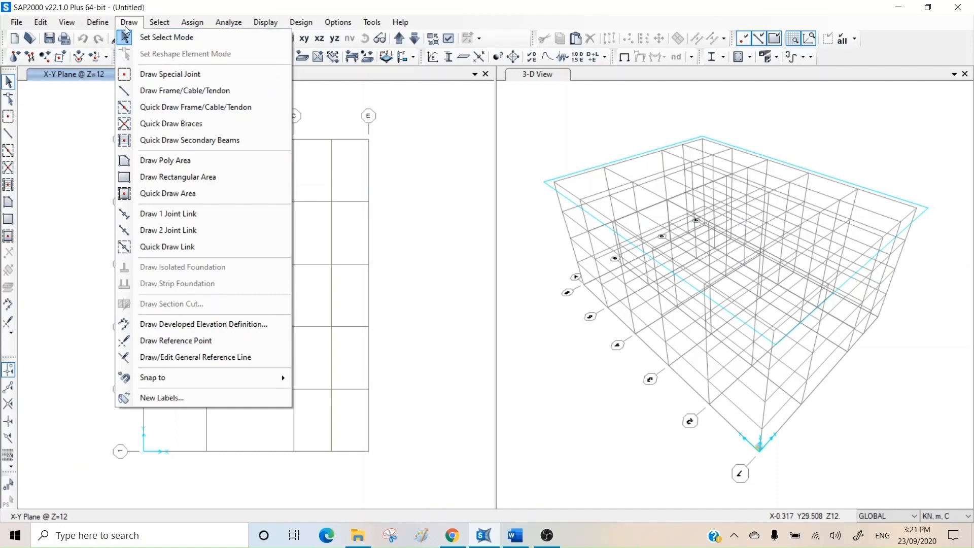
left_click(164, 74)
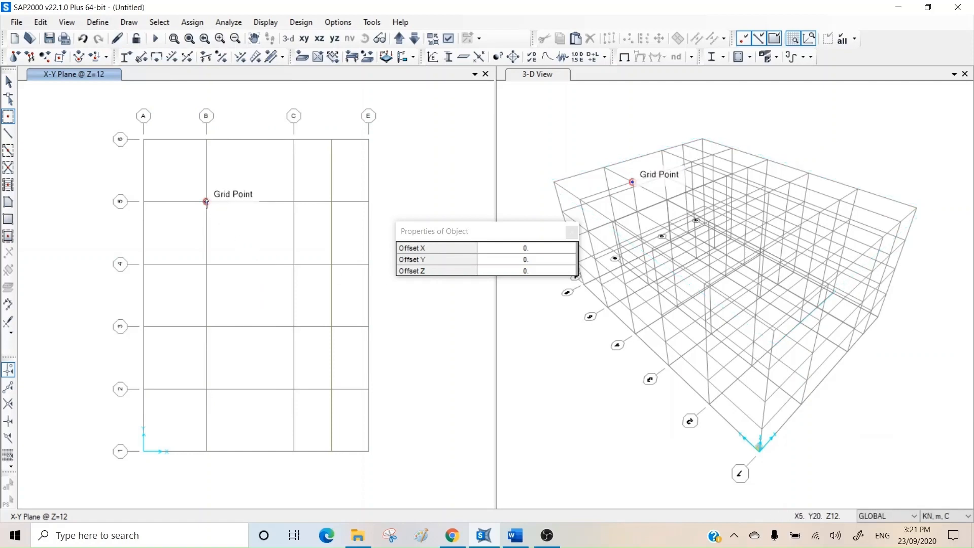
left_click(239, 173)
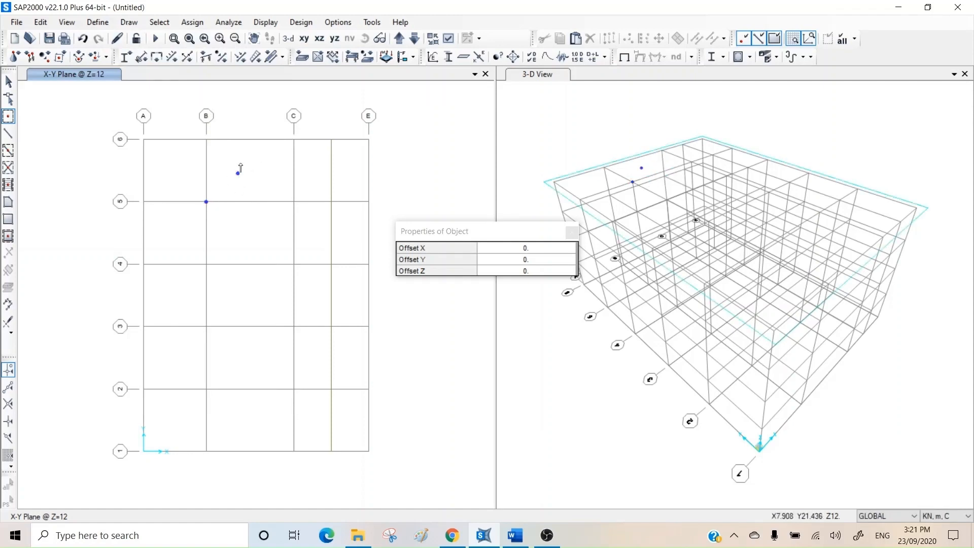
left_click(203, 204)
Enable snapping to ends and midpoints, and draw a special joint offset 1 m in X from grid intersection B-4.
left_click(9, 372)
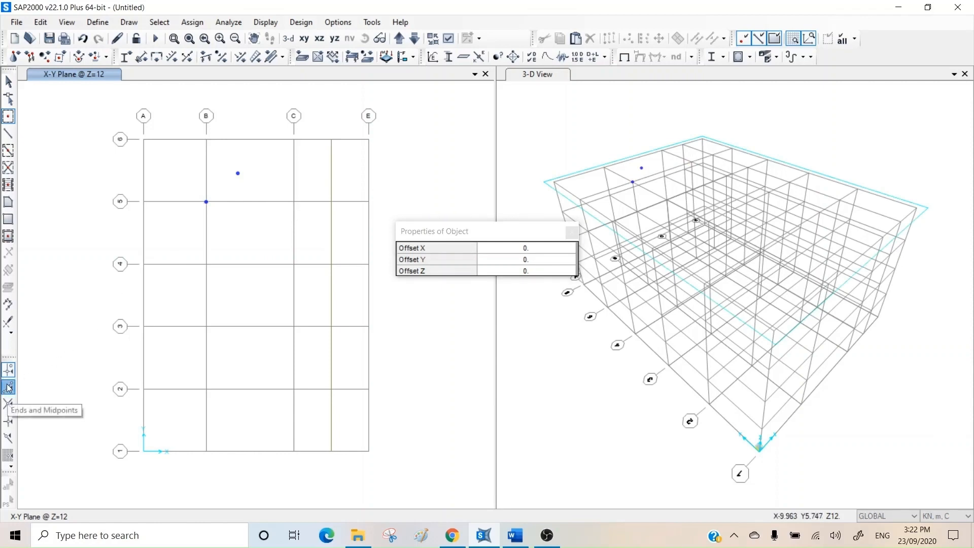
left_click(9, 388)
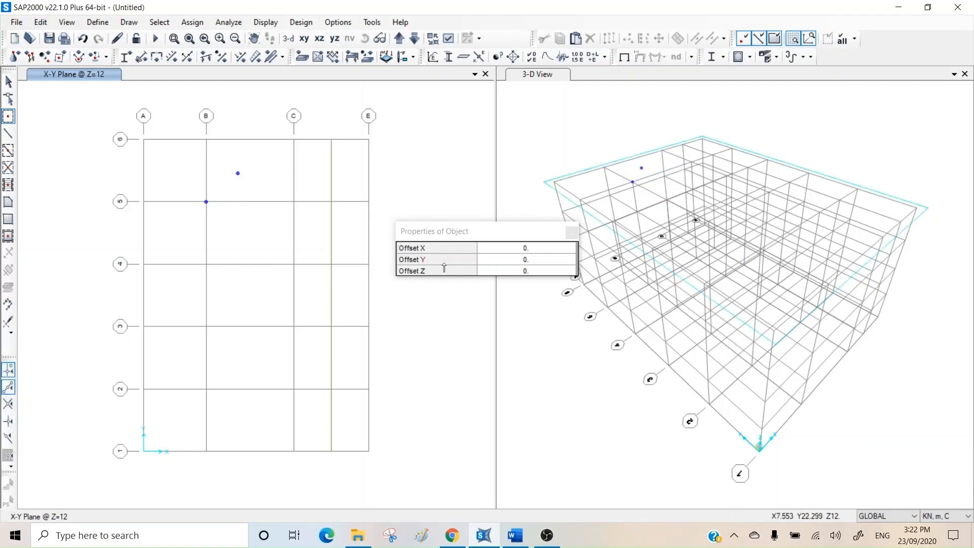
left_click(532, 248)
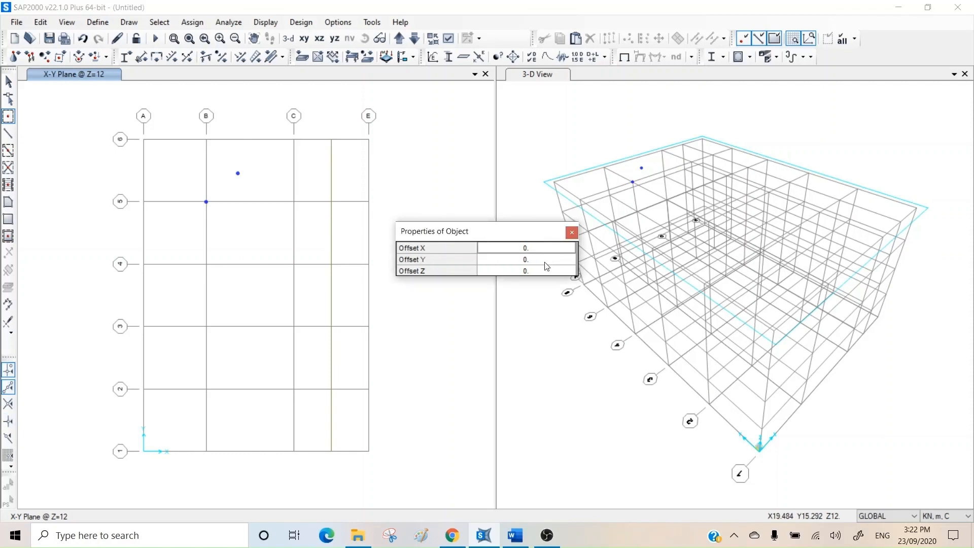
left_click(534, 249)
type("1")
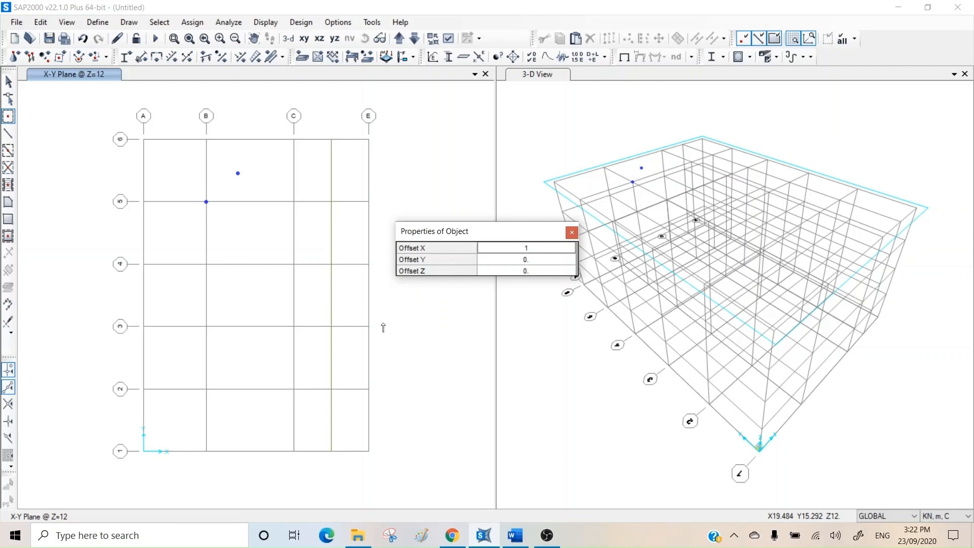
left_click(206, 264)
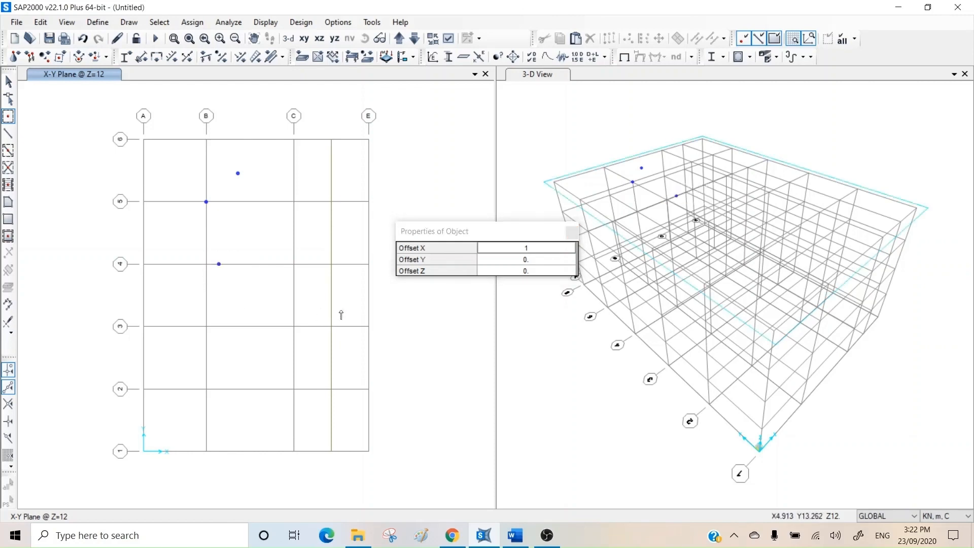
Set the joint's Y offset to -1 m and draw a special joint relative to grid intersection B-3.
left_click(527, 260)
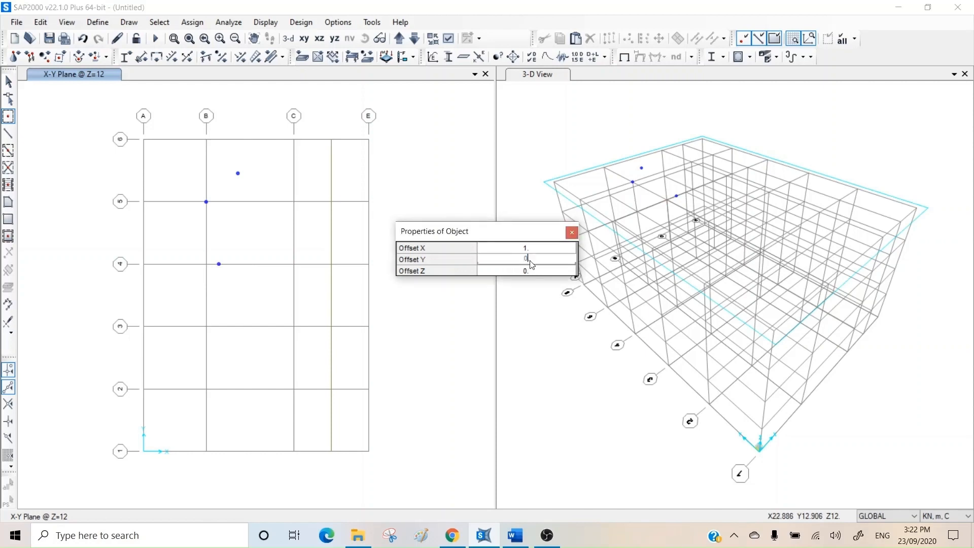
left_click_drag(528, 259, 518, 262)
type("-1")
key("Return")
left_click(210, 271)
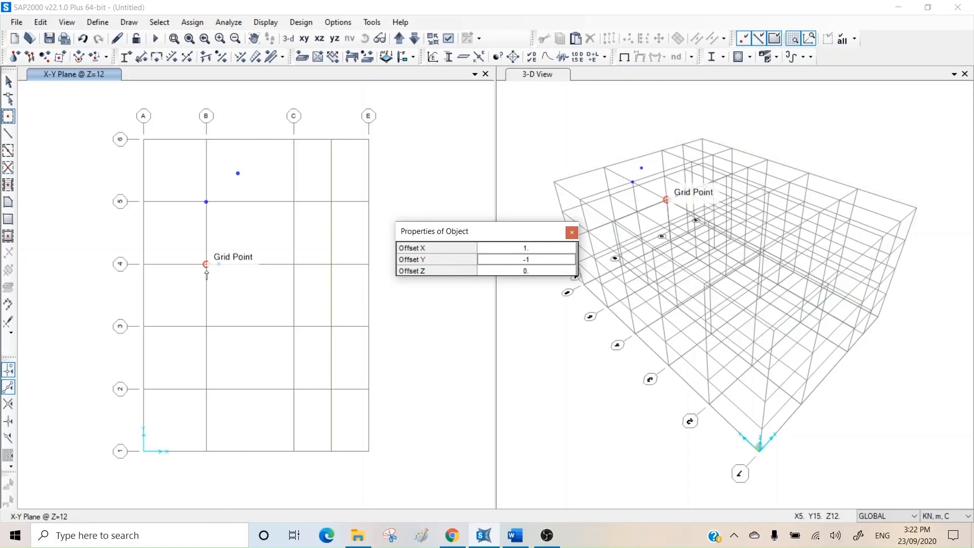
left_click(206, 327)
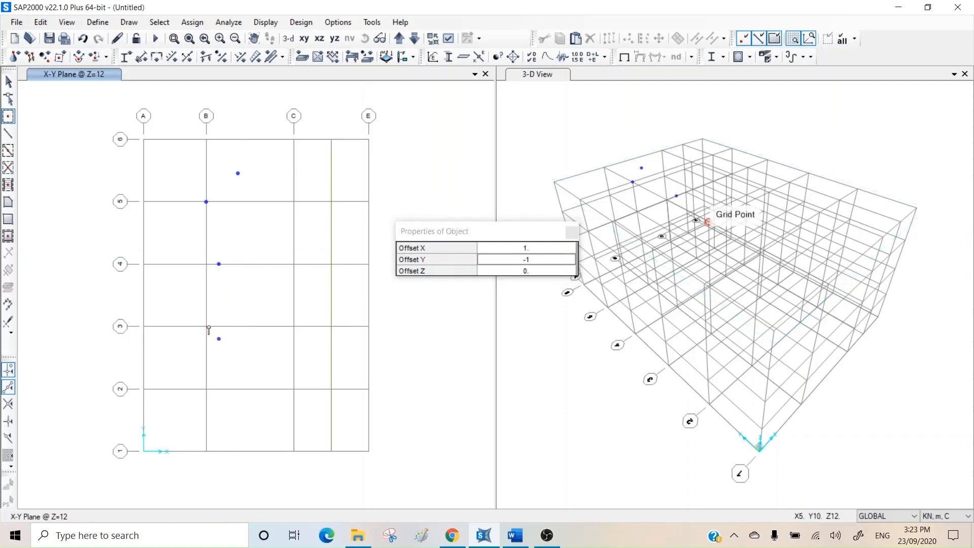
Set the joint offsets to X 0, Y 0 and Z -1 m, and draw a special joint relative to grid intersection D-2.
left_click(528, 271)
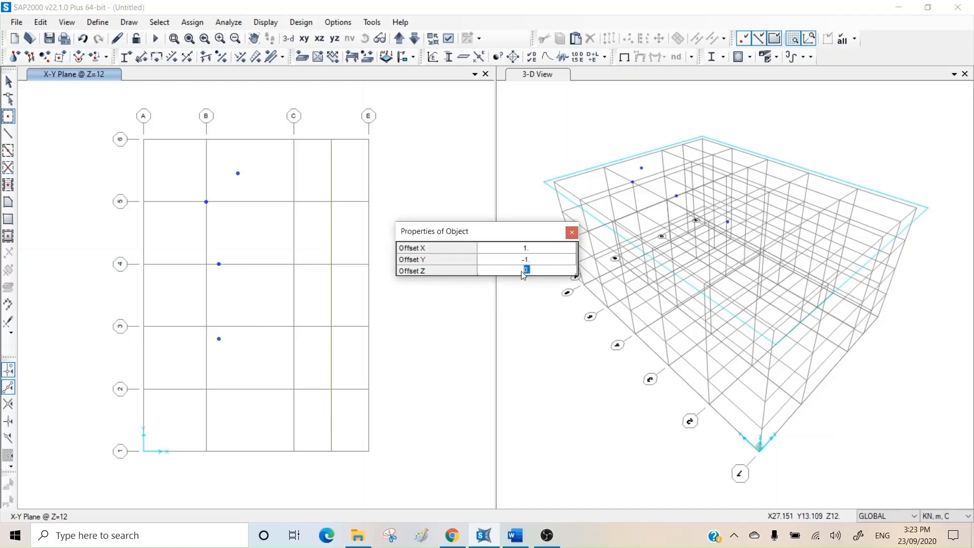
key("Return")
left_click(532, 272)
left_click_drag(524, 276, 539, 276)
type("-1")
left_click(535, 259)
left_click_drag(535, 258, 523, 260)
type("0")
left_click(531, 250)
left_click(531, 247)
type("0")
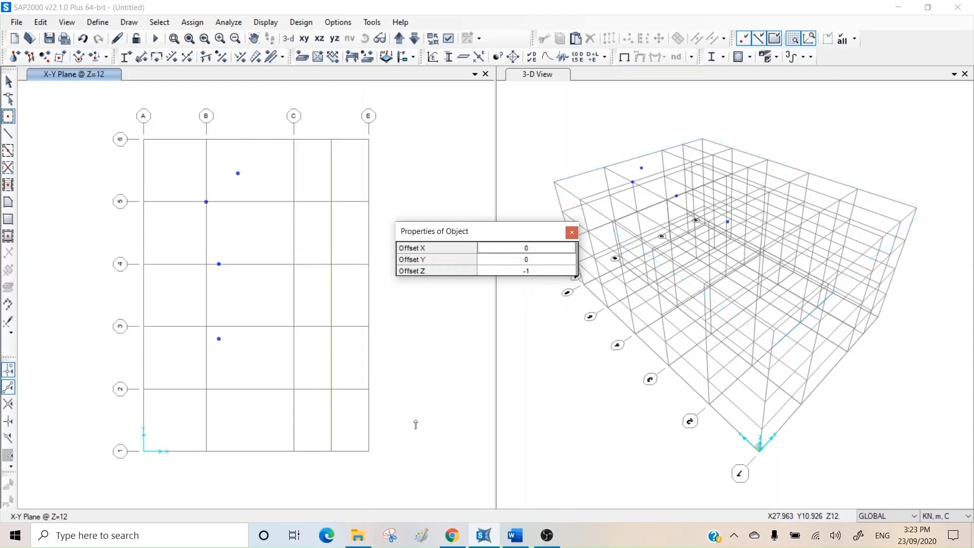
left_click(336, 393)
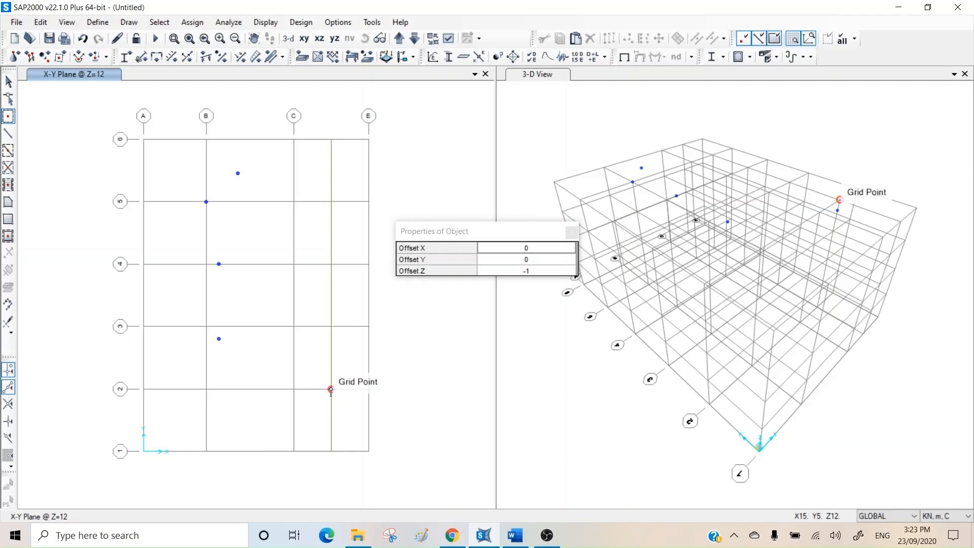
left_click(331, 389)
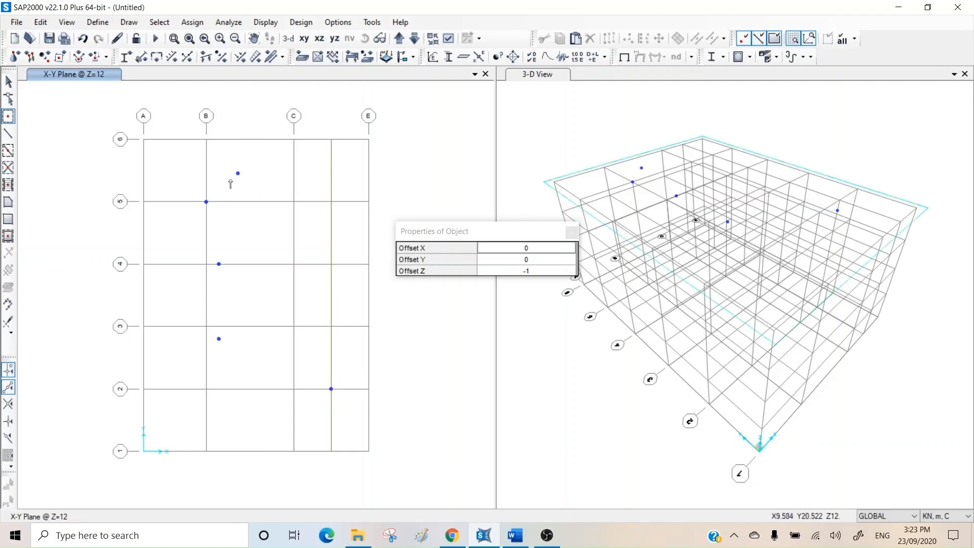
Draw a straight frame with section FSEC1 from grid intersection D-2 to C-3 in the Z=12 plan.
left_click(8, 133)
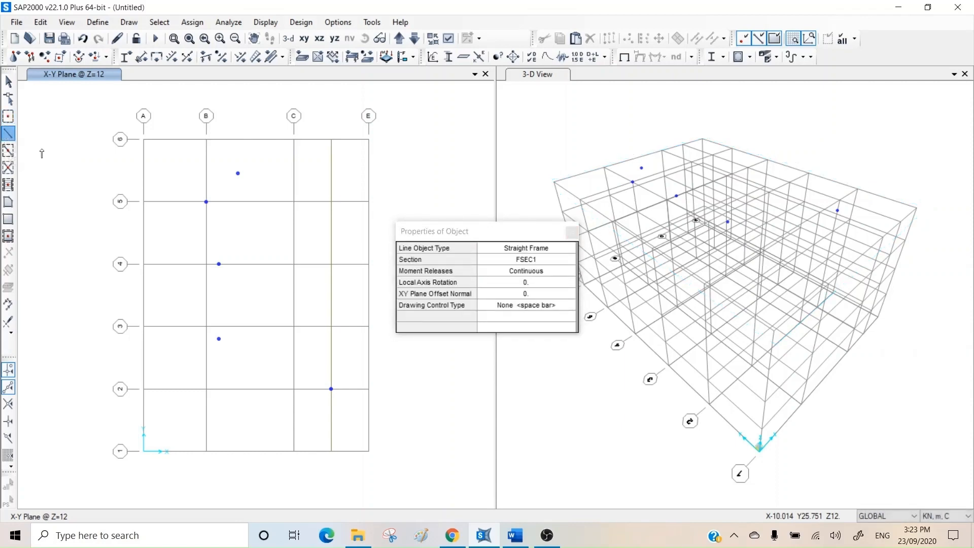
left_click(331, 389)
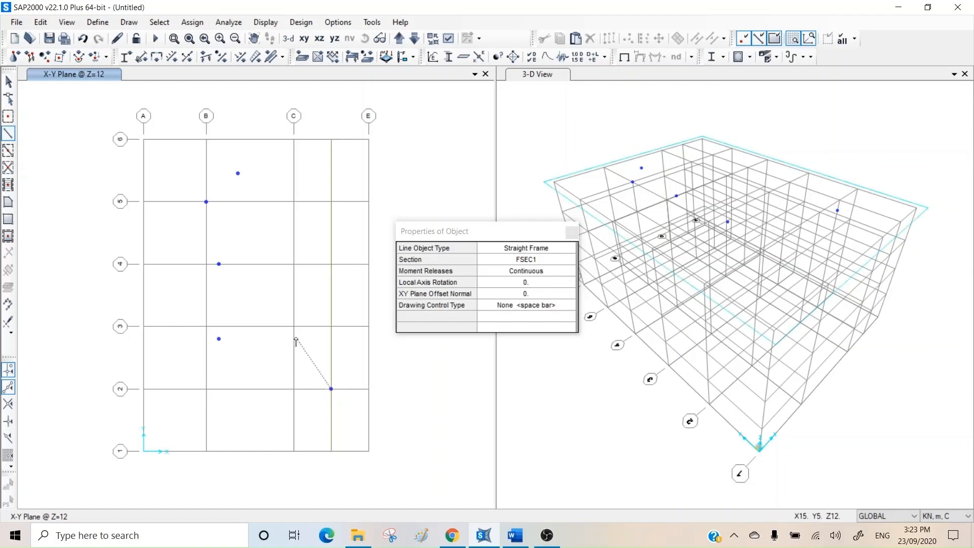
left_click(294, 327)
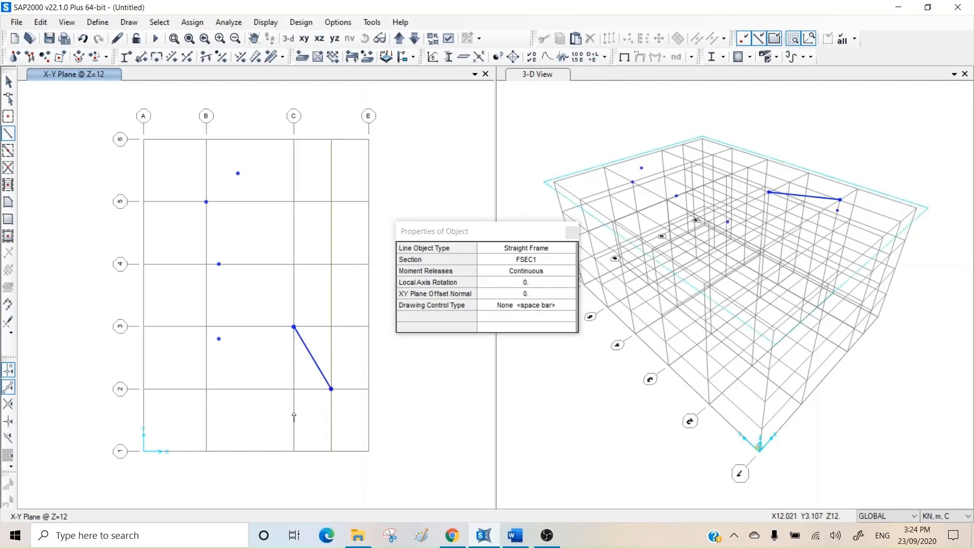
End frame drawing and delete the diagonal frame between C-3 and D-2.
key("Escape")
left_click(320, 371)
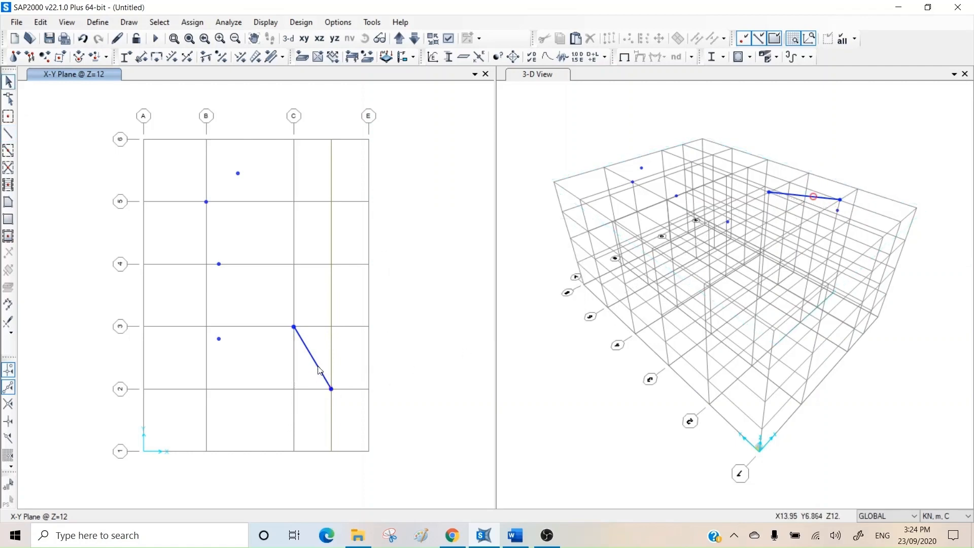
key("Delete")
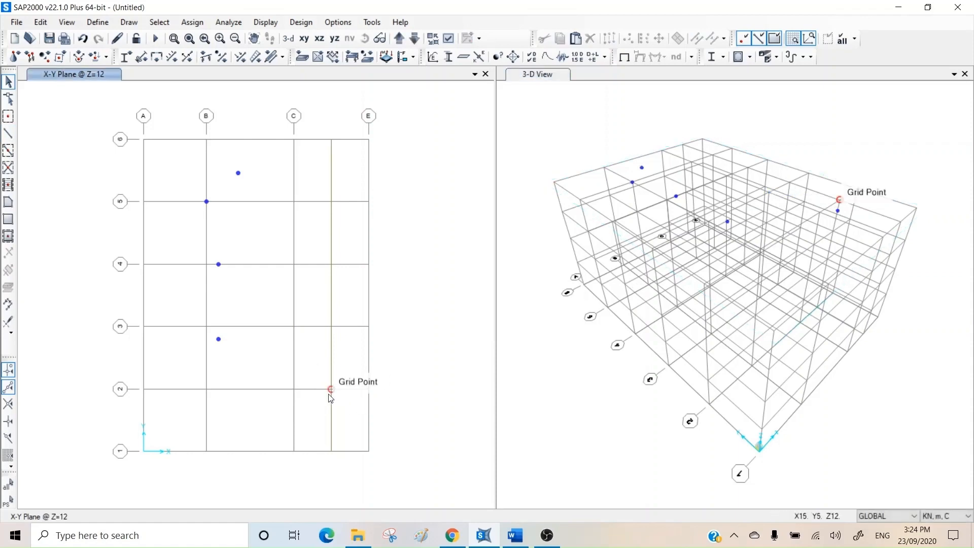
Start the Draw Frame/Cable command, look through the line object types and keep Straight Frame.
scroll(329, 395, "up", 1)
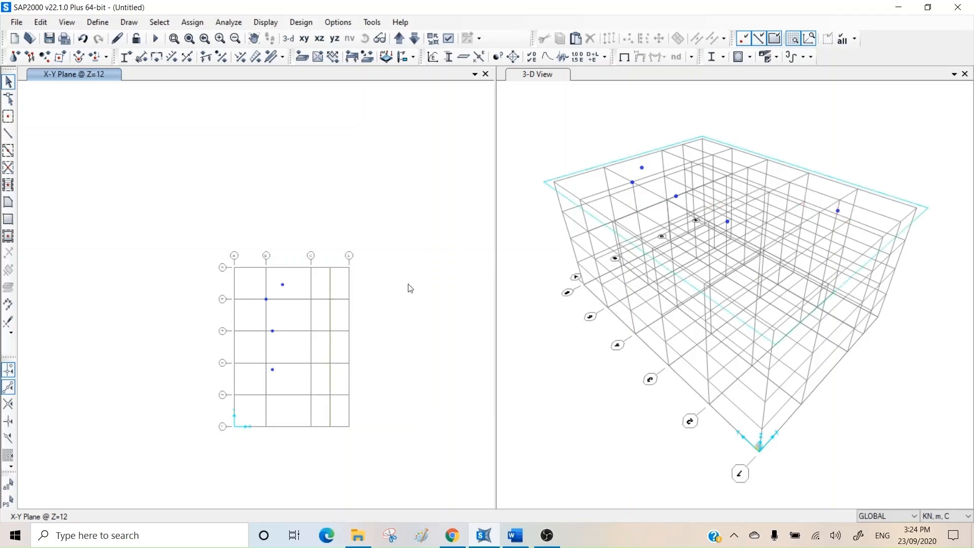
left_click(8, 134)
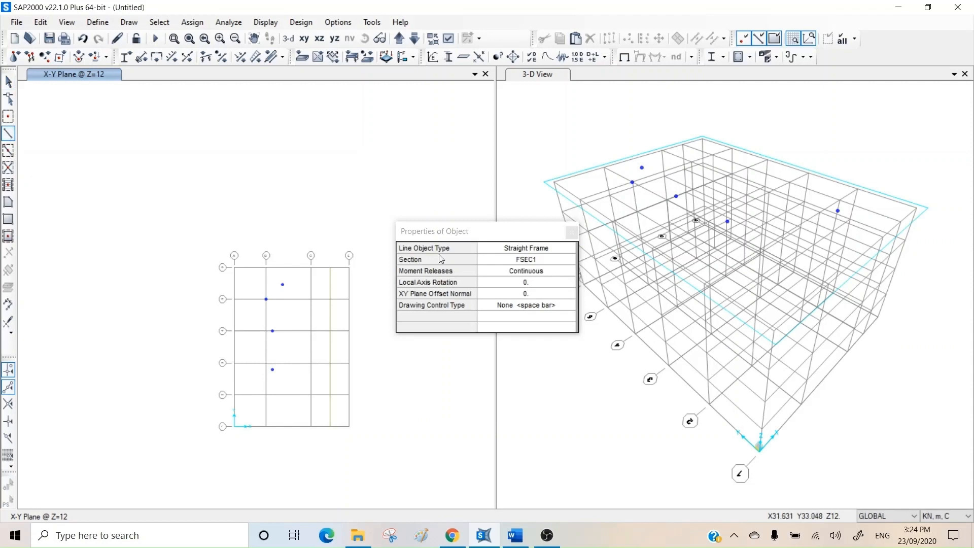
left_click(543, 252)
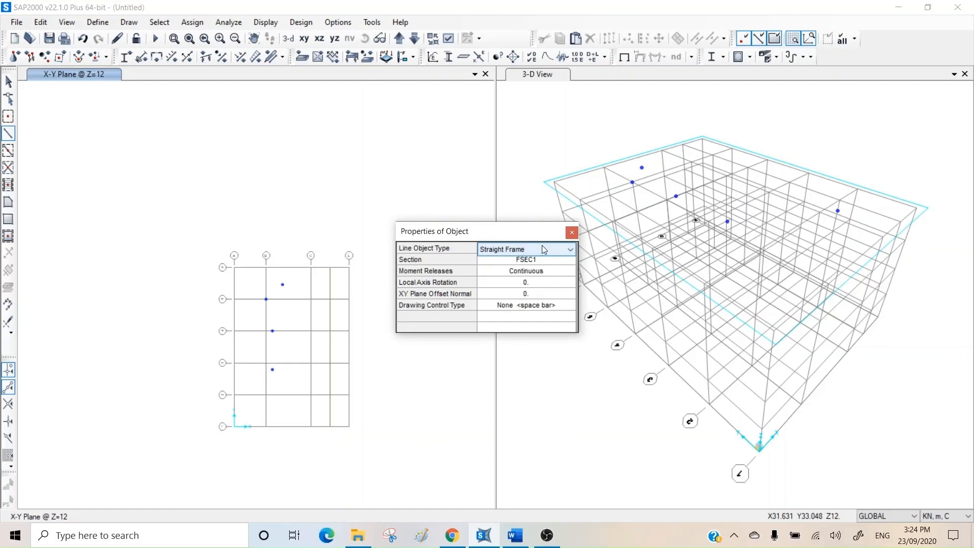
left_click(544, 249)
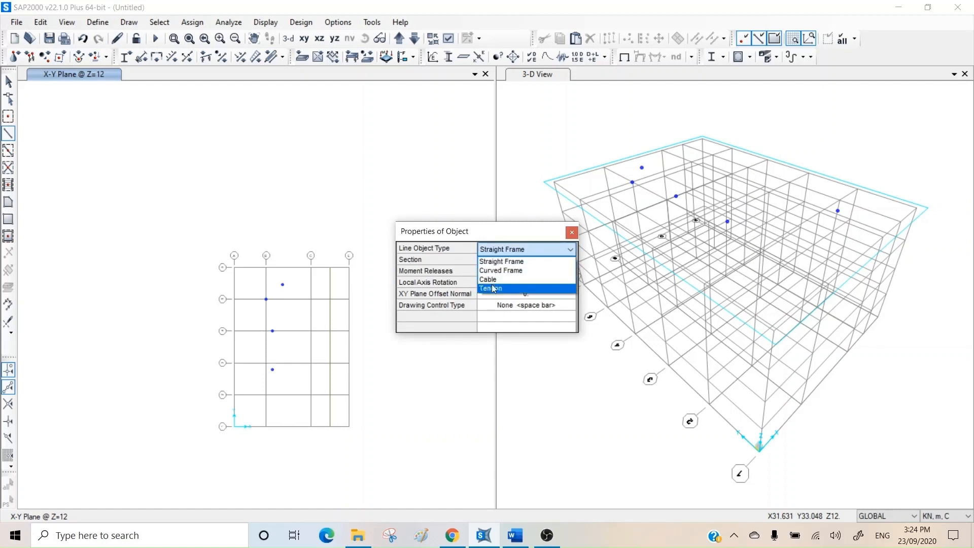
left_click(521, 262)
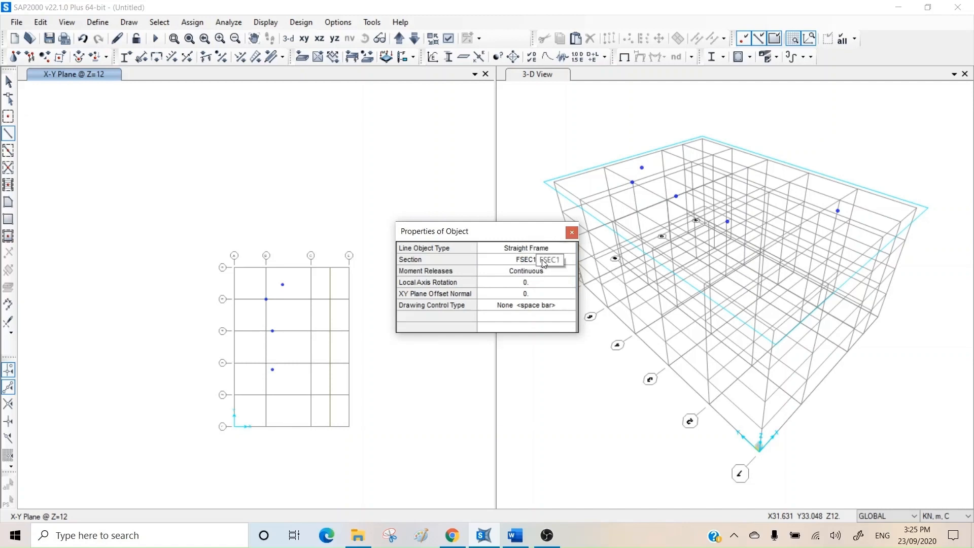
Look through the section and moment release options for the new frame, keeping FSEC1 and Continuous.
left_click(524, 261)
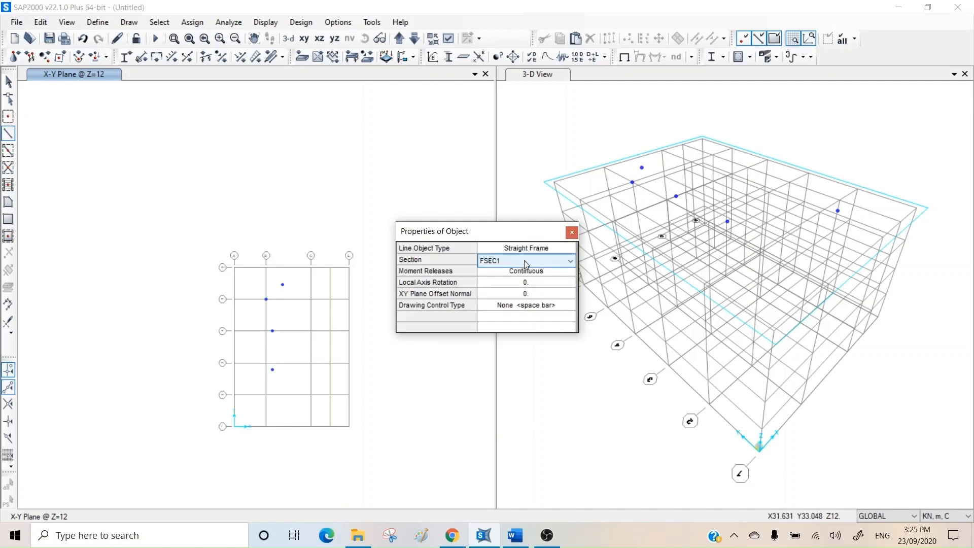
left_click(520, 261)
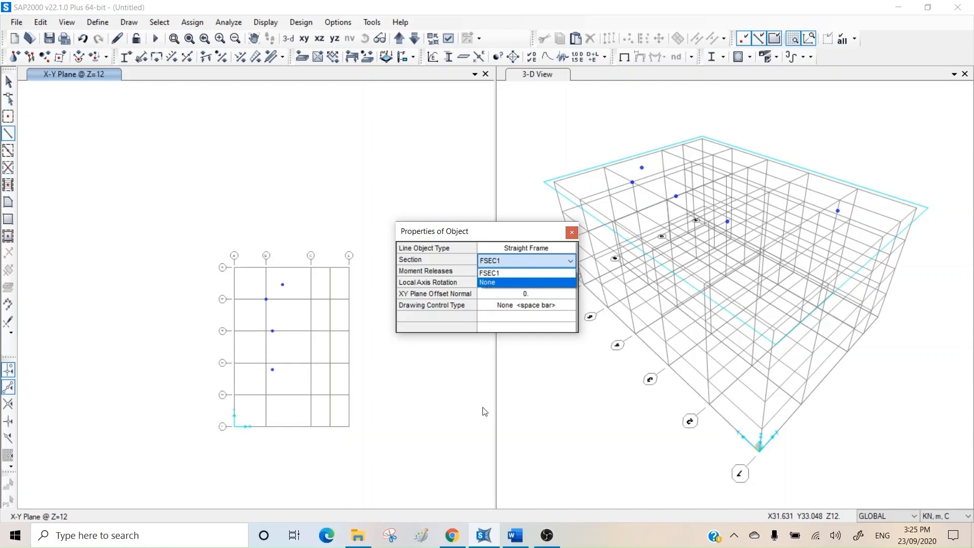
left_click(505, 274)
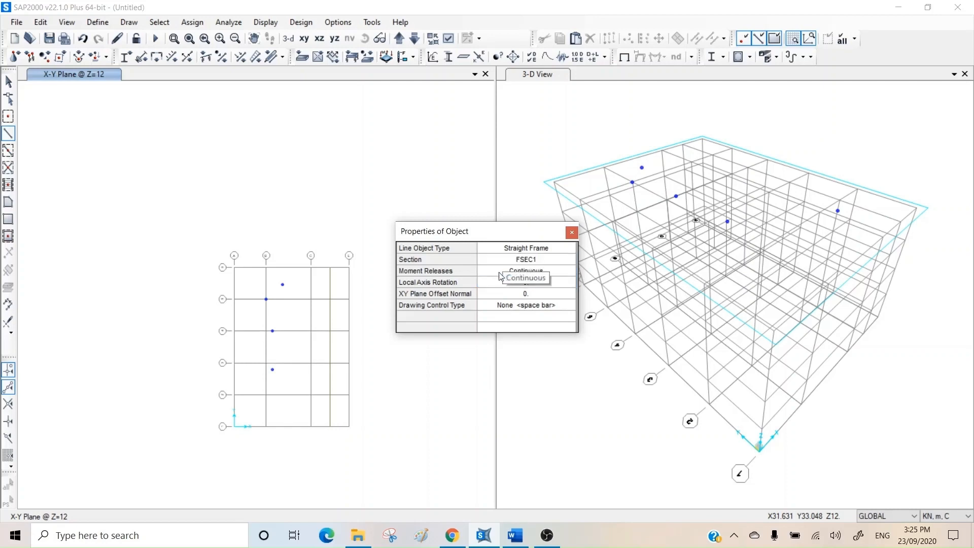
left_click(539, 273)
left_click(537, 269)
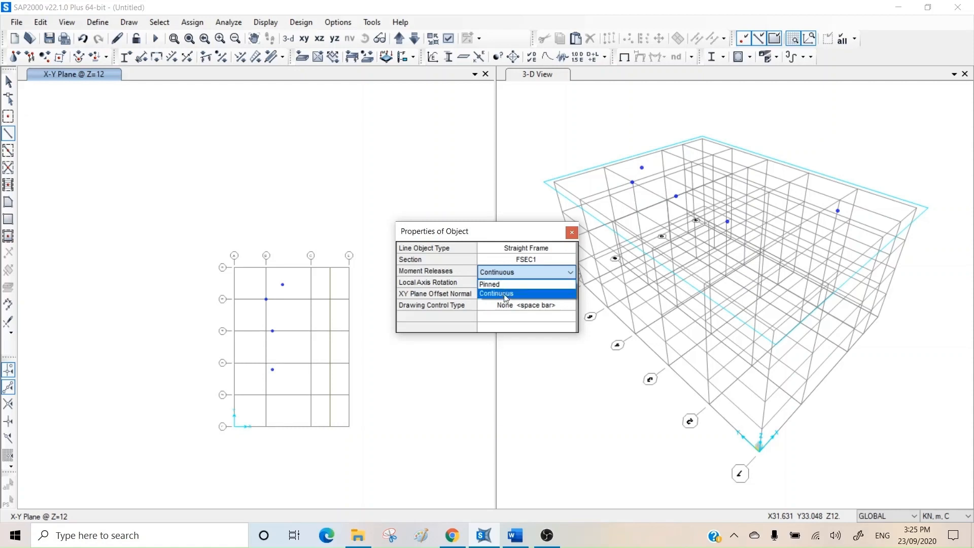
left_click(504, 295)
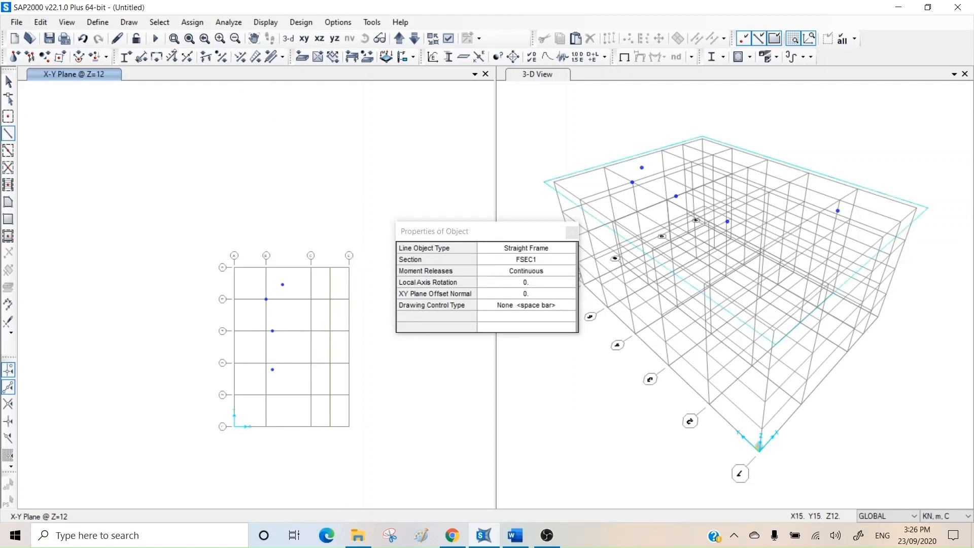
Draw connected straight frames with section FSEC1 from C-2 to C-3, D-4 and B-5 in the Z=12 plan.
left_click(174, 38)
left_click_drag(375, 227, 194, 443)
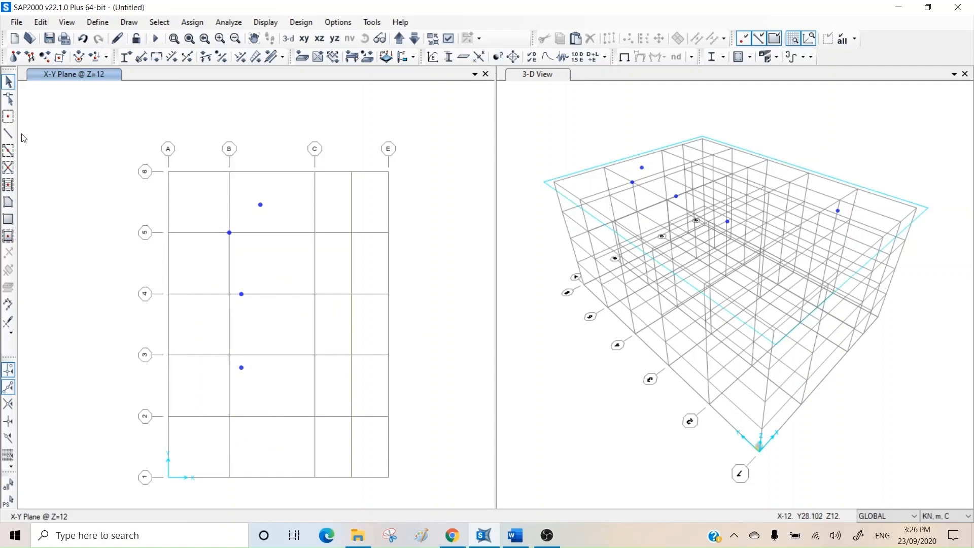
left_click(8, 134)
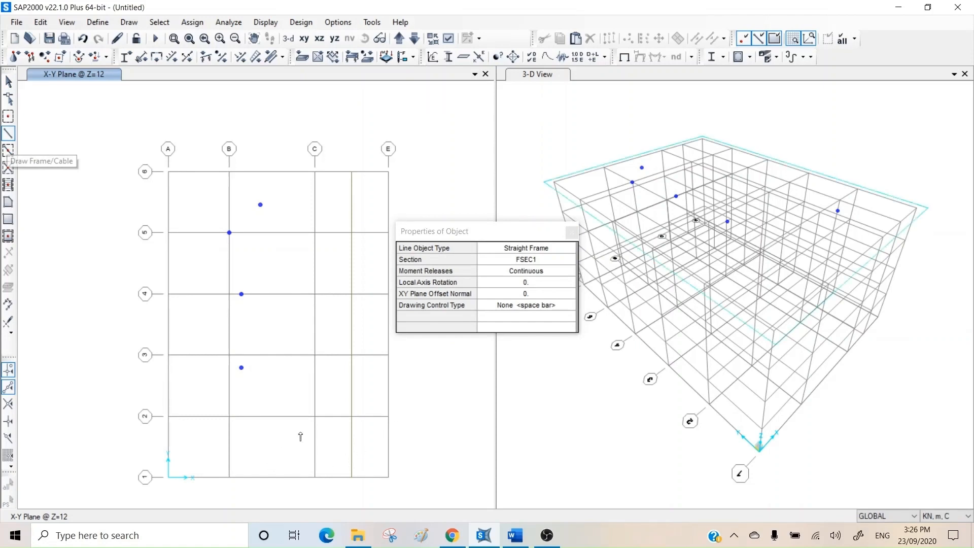
left_click(315, 355)
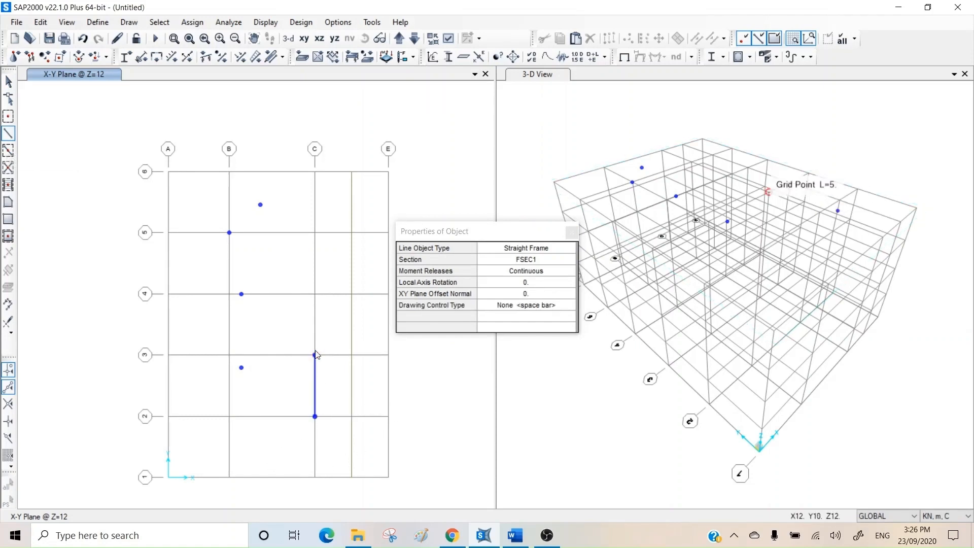
left_click(351, 294)
left_click(230, 232)
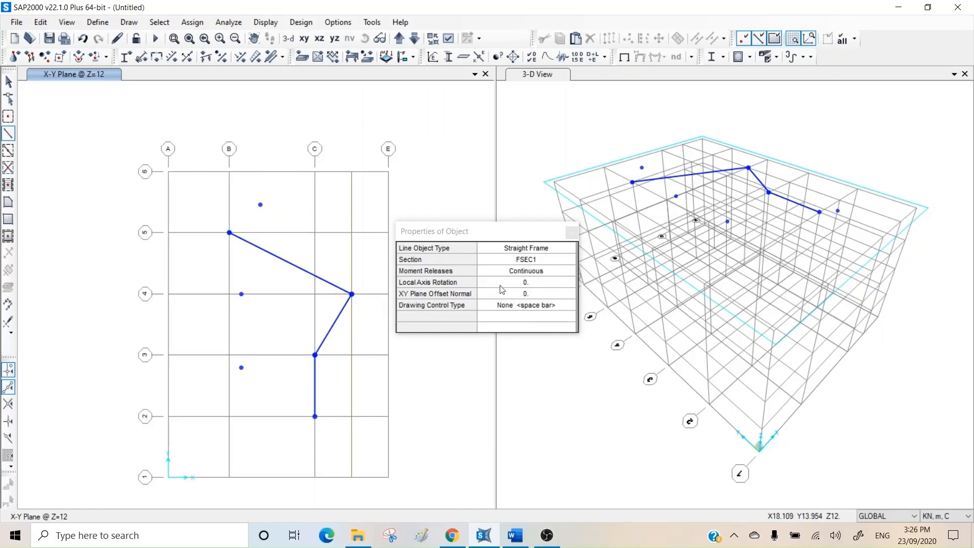
Set the XY plane offset normal to 1 and draw an offset frame from grid intersection A-5 to A-6.
left_click(520, 296)
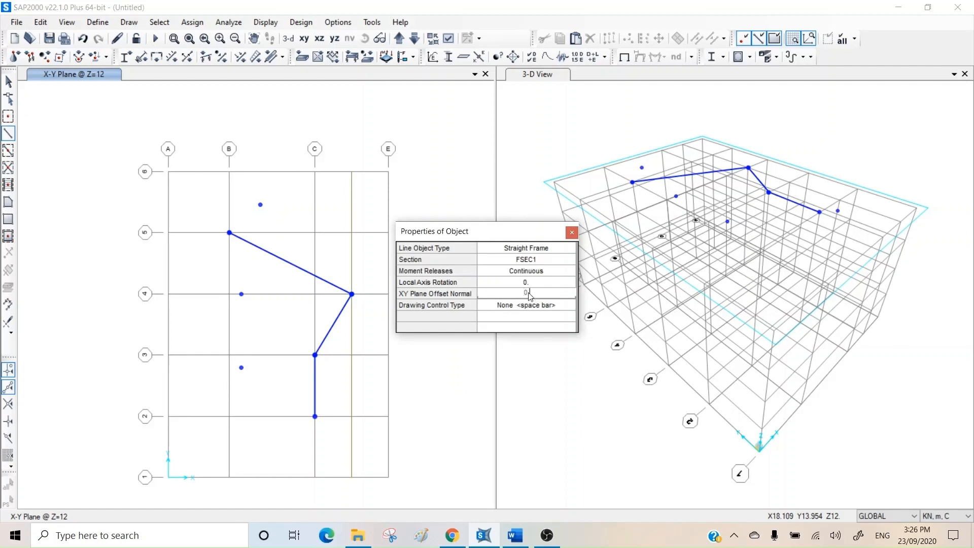
double_click(521, 294)
type("1.")
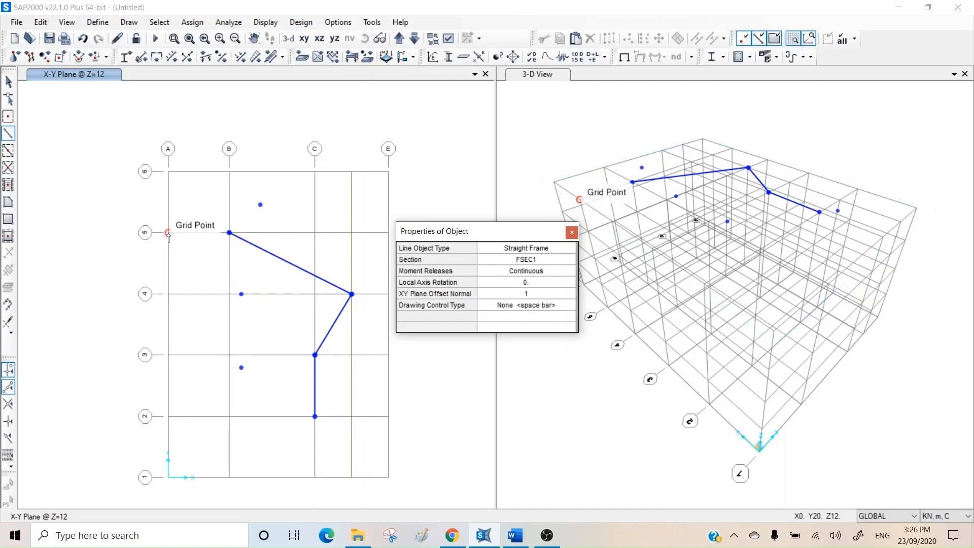
left_click(169, 173)
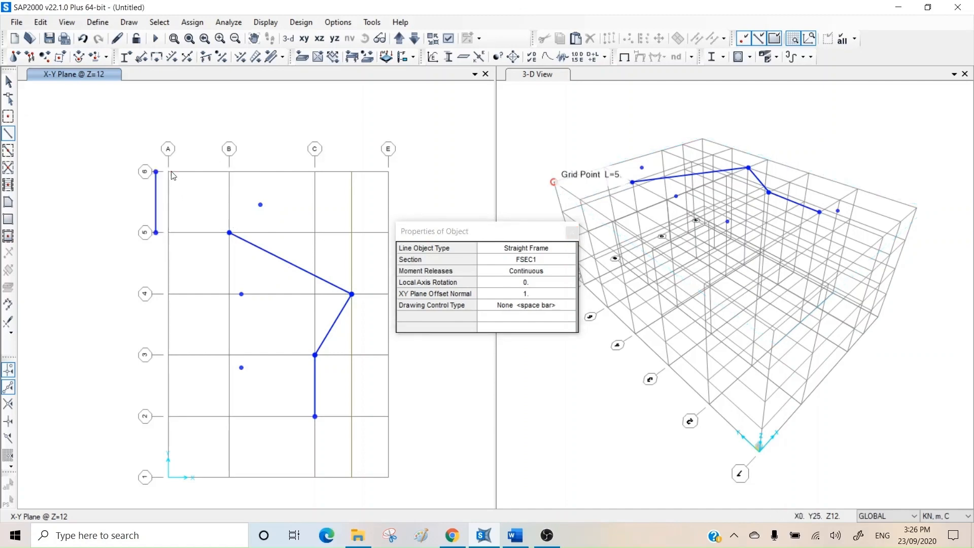
right_click(147, 202)
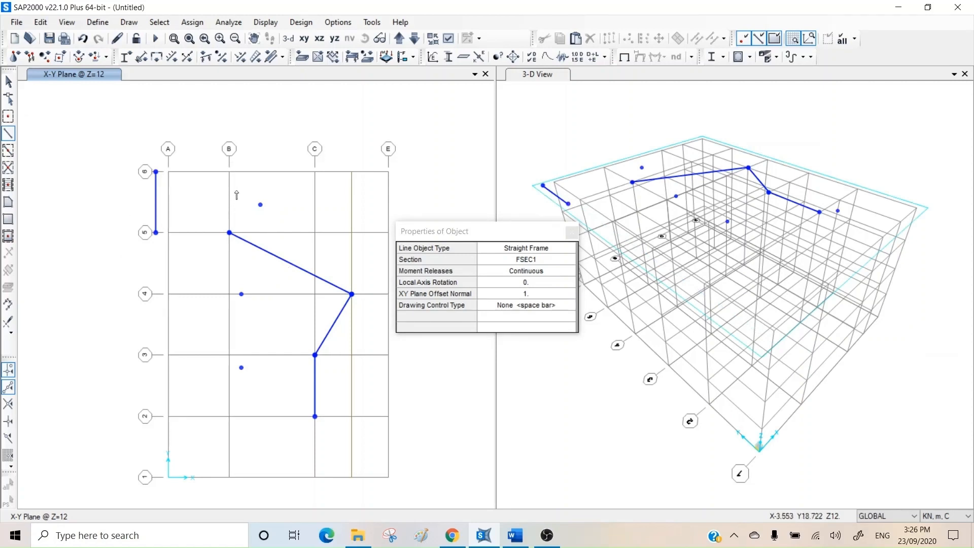
Draw frames with the offset of 1 from B-6 to B-5, A-4 to B-4, B-4 to B-3 and B-3 to A-3.
left_click(230, 173)
left_click(230, 233)
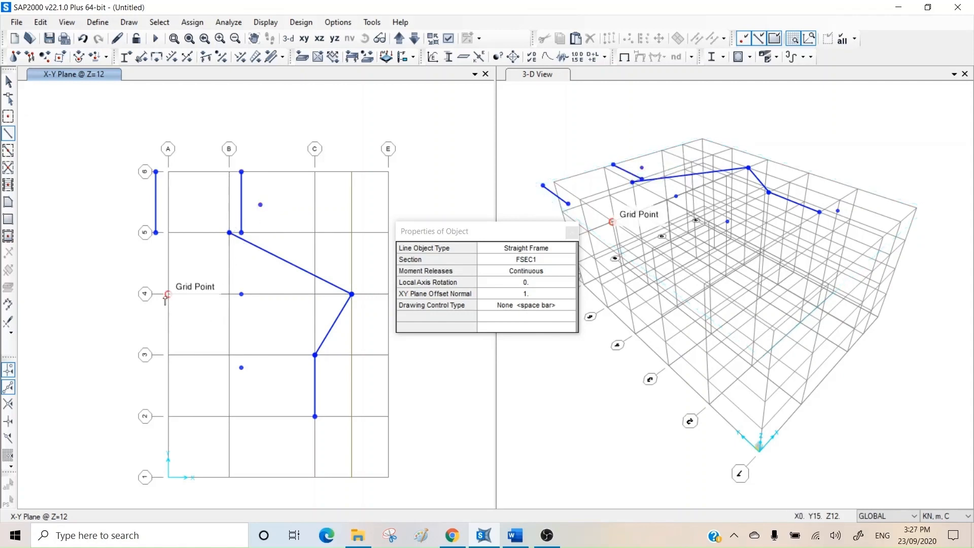
left_click(229, 295)
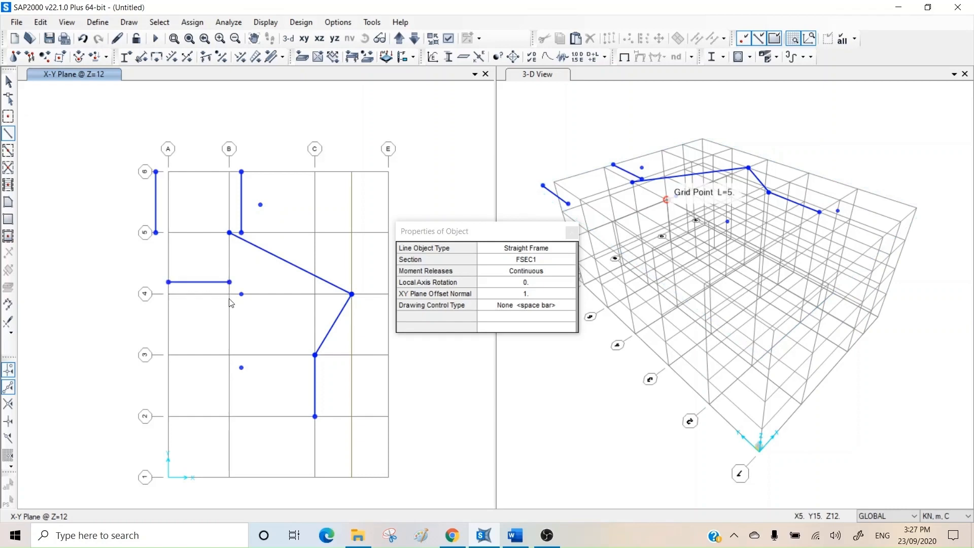
left_click(230, 356)
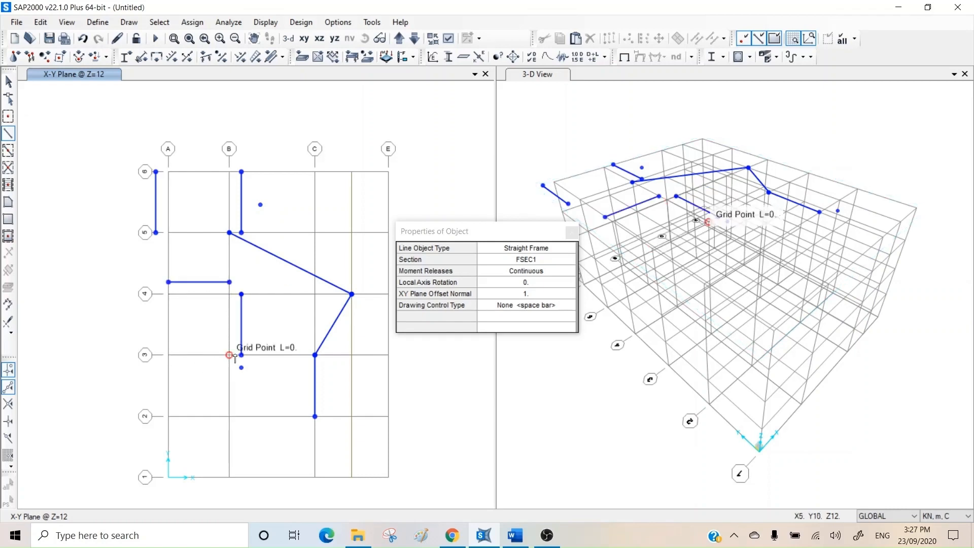
left_click(168, 355)
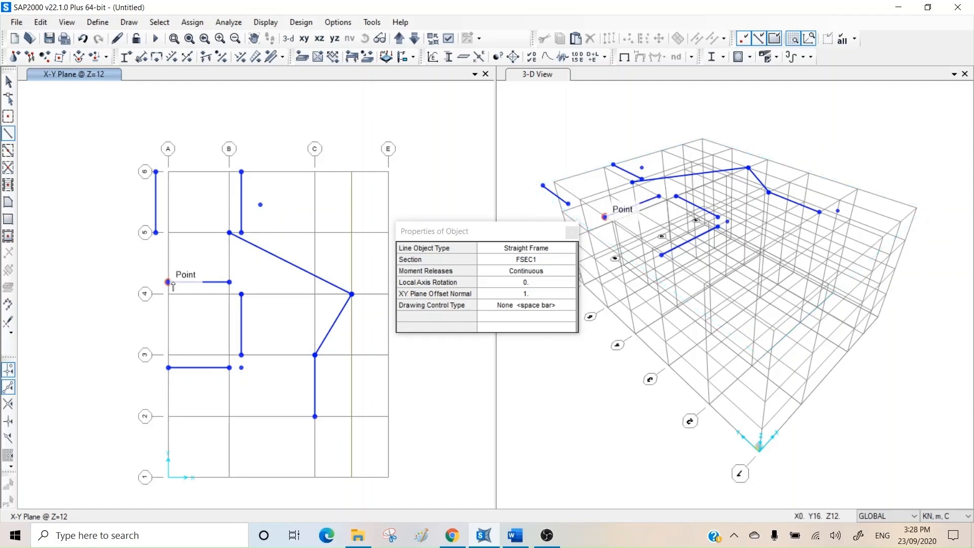
Draw an offset frame from the middle of the horizontal frame near grid line 4 to the joint beside B-6.
left_click(226, 284)
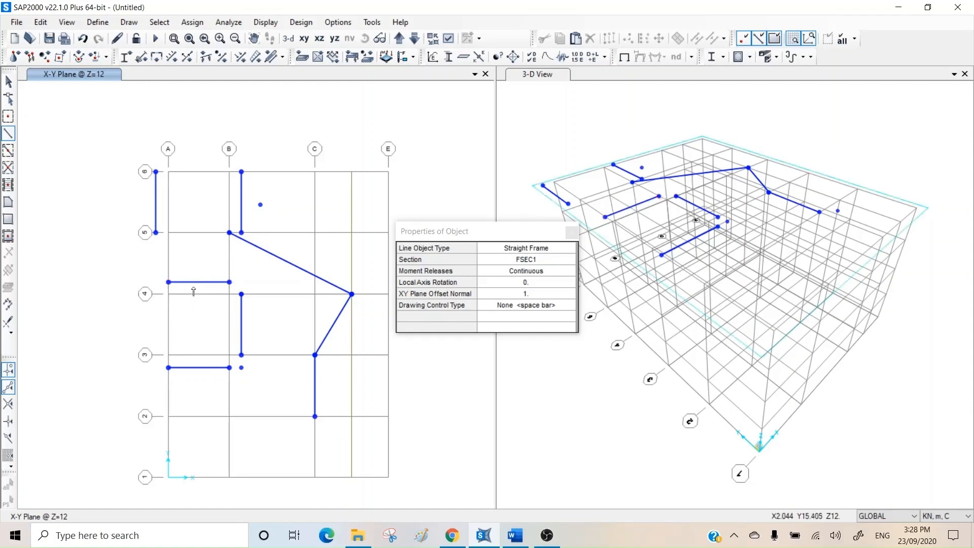
left_click(196, 289)
left_click(242, 172)
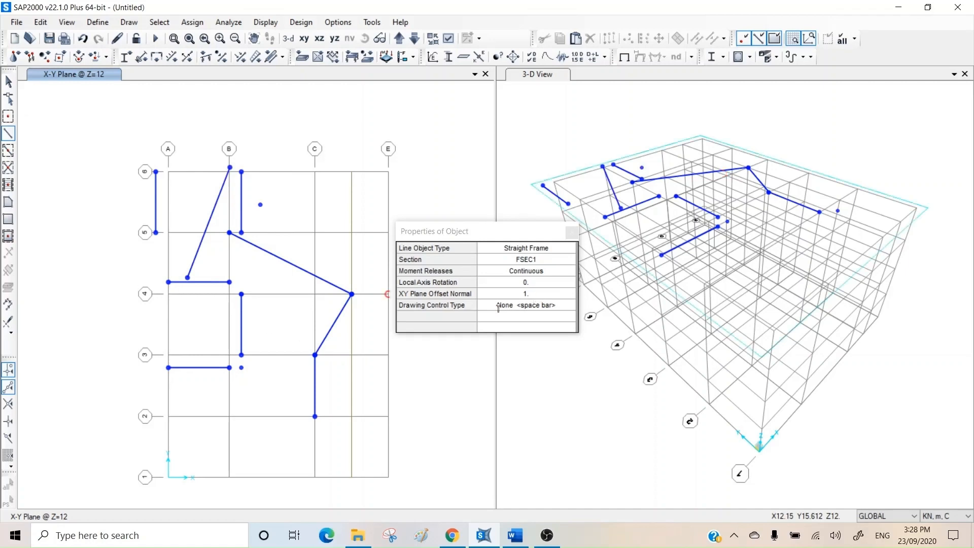
Reset the XY plane offset normal to 0 and draw a frame between the midpoints of the vertical frame beside B-4/B-3 and the B-5 to D-4 frame.
left_click(537, 296)
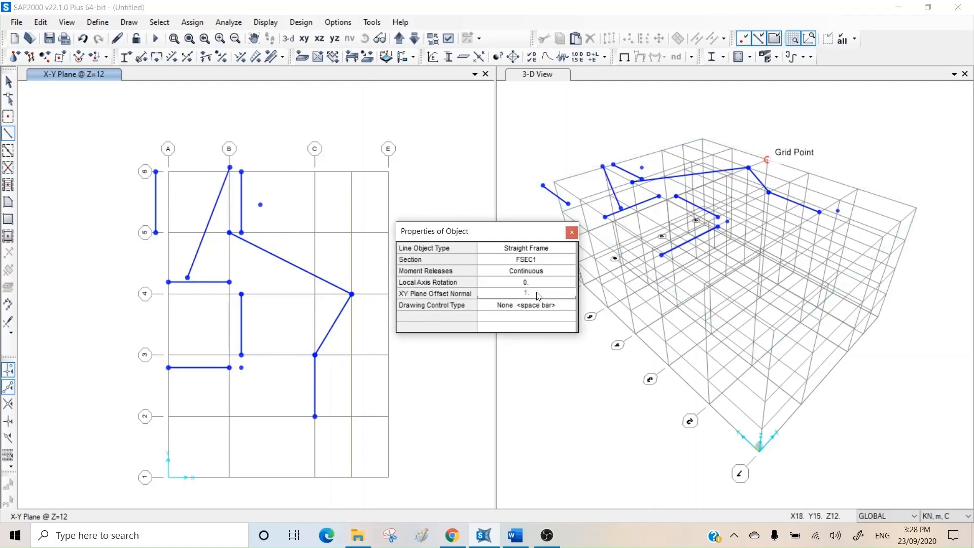
left_click_drag(539, 297, 510, 297)
type("0")
key("Return")
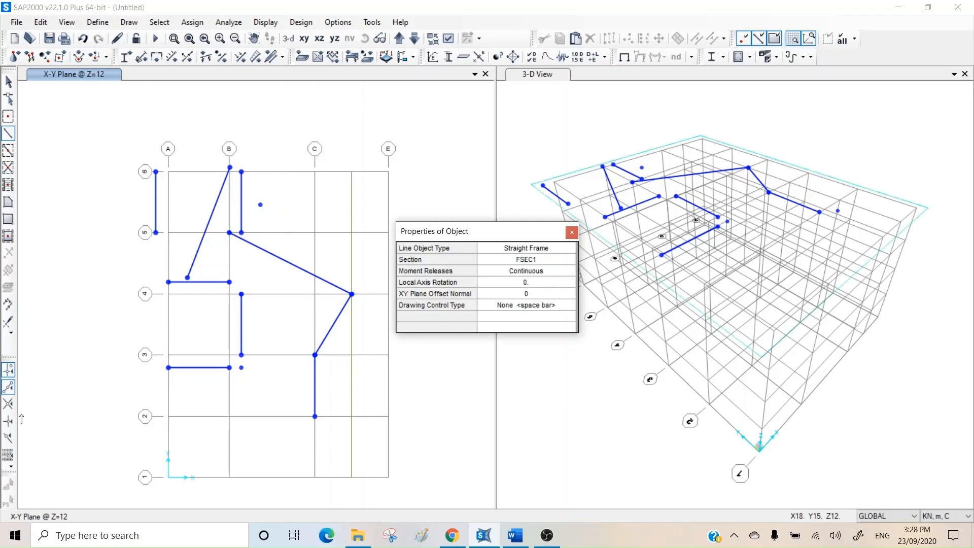
left_click(7, 135)
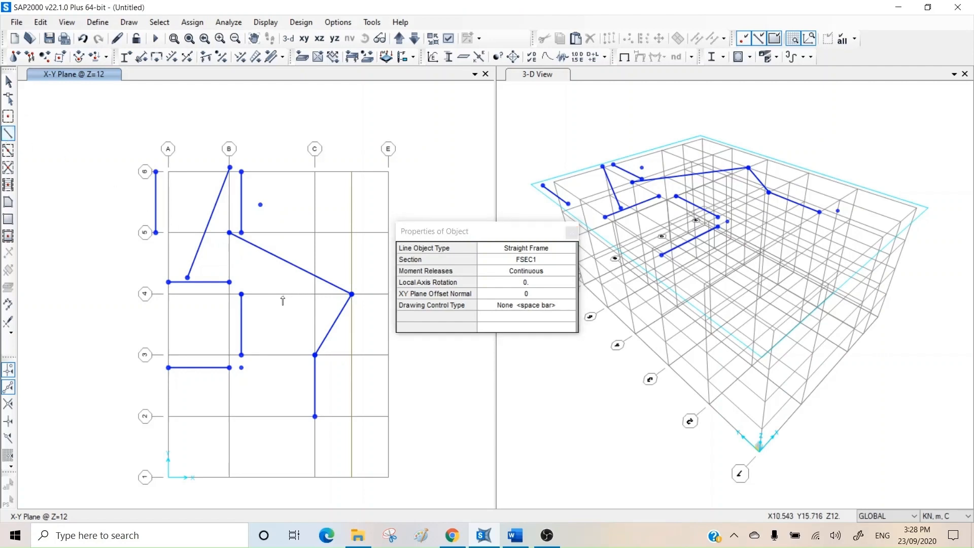
left_click(242, 324)
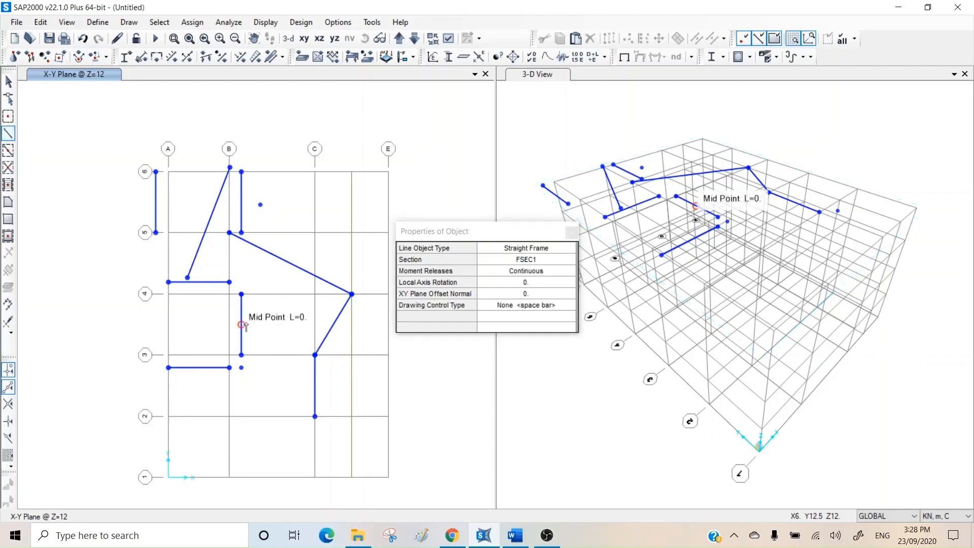
left_click(291, 264)
right_click(299, 287)
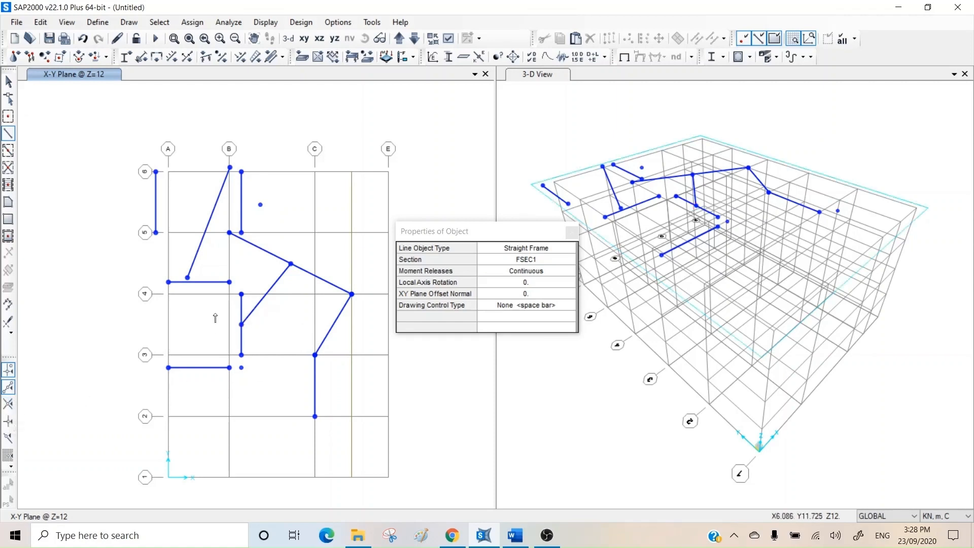
left_click(8, 404)
left_click(241, 324)
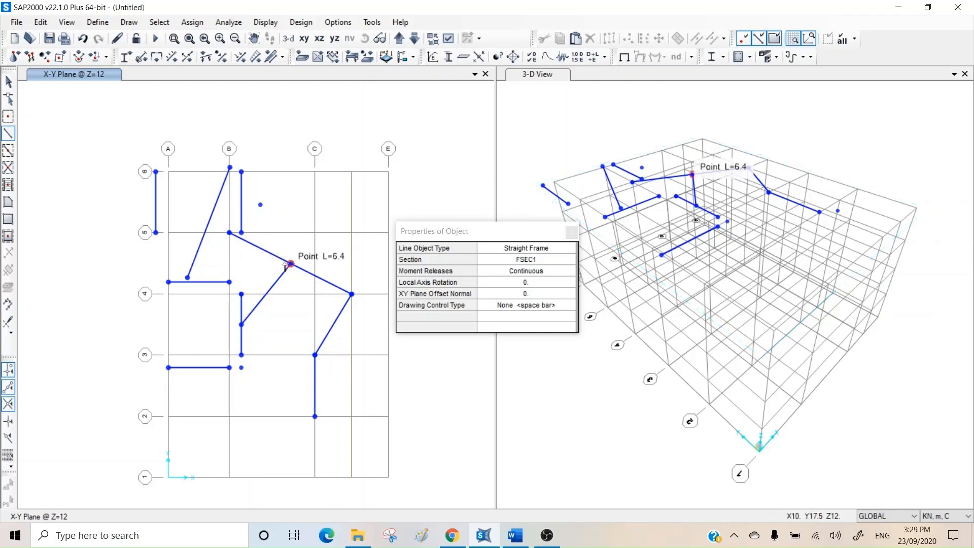
left_click(248, 360)
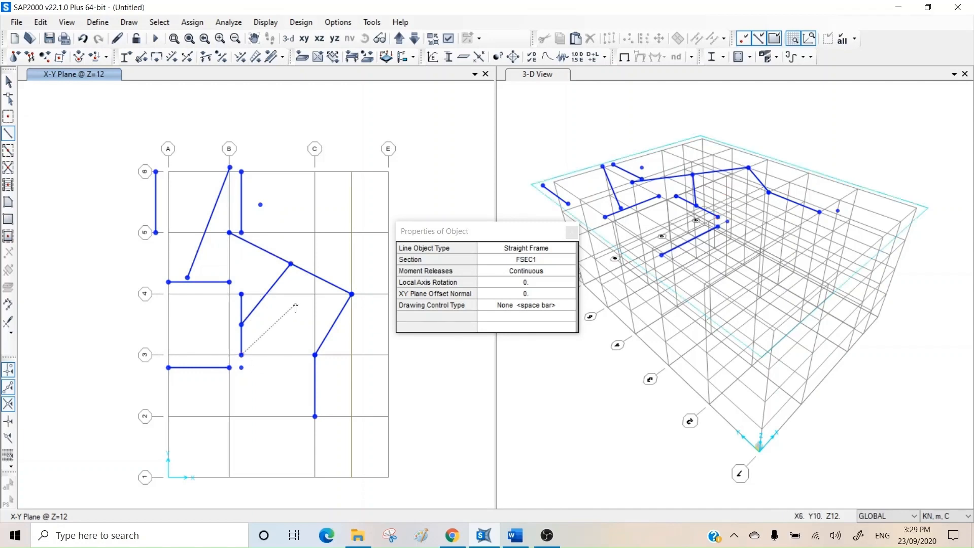
right_click(309, 272)
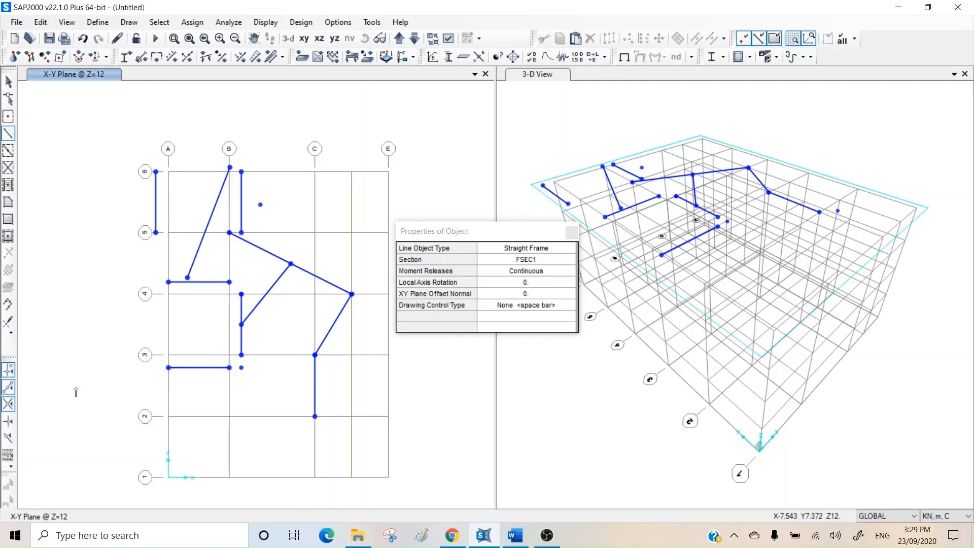
Enable Perpendicular Projections snapping and draw frames from the vertical frame's middle joint to the B-5 to D-4 frame, and from C-3 perpendicular to the diagonal frame.
left_click(9, 422)
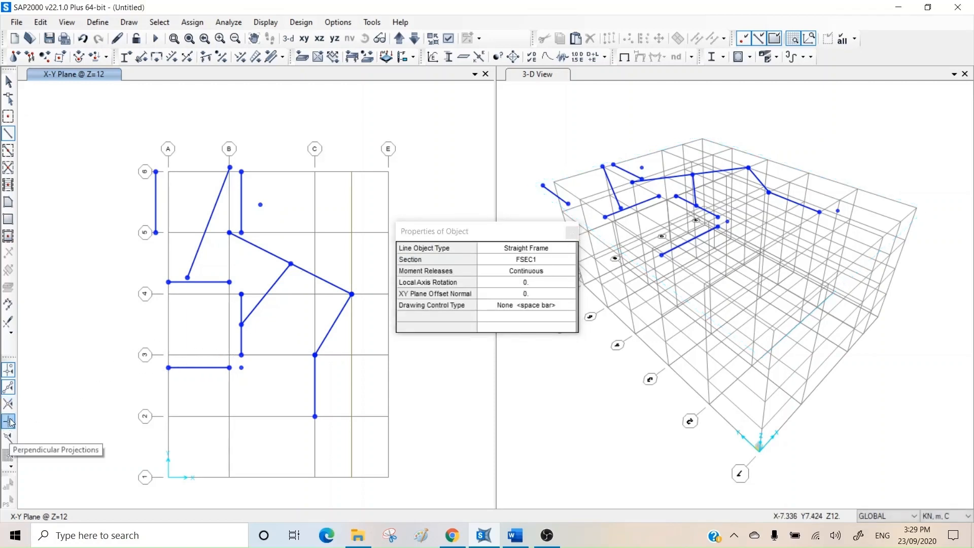
left_click(242, 325)
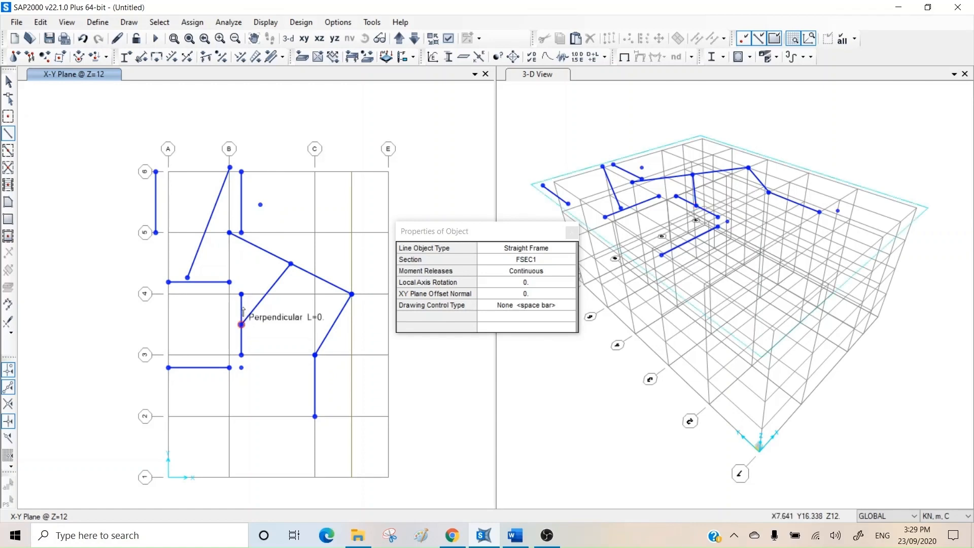
left_click(275, 256)
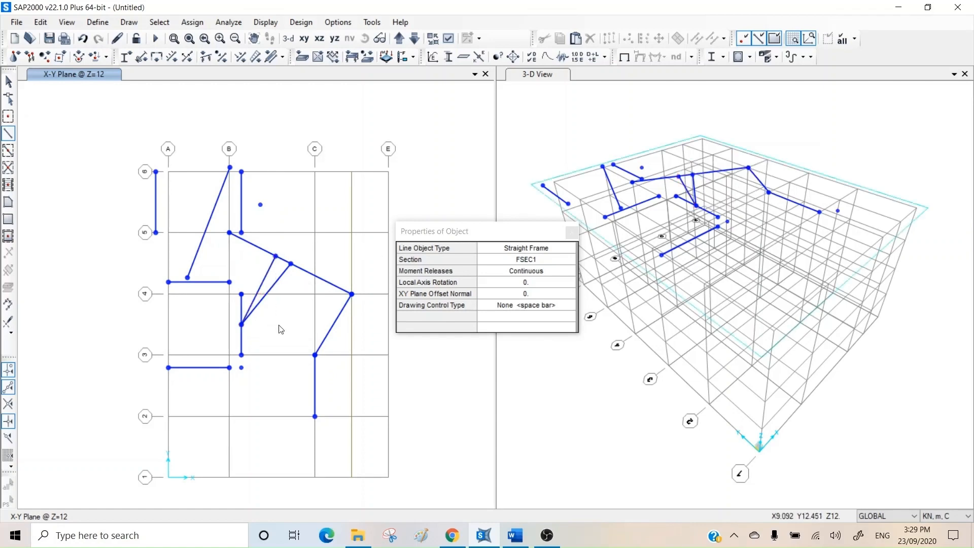
left_click(315, 355)
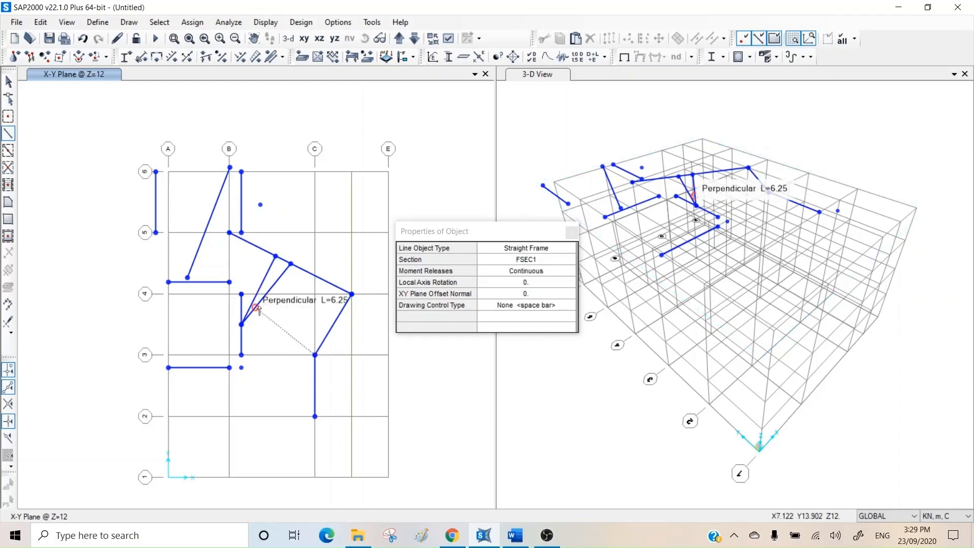
left_click(256, 308)
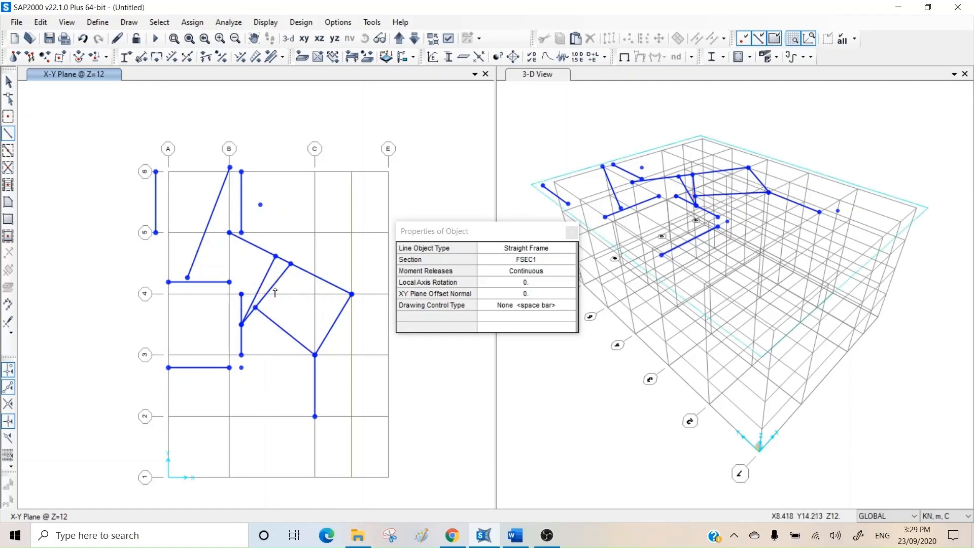
Switch snapping to intersections and draw a frame from D-4 along grid line 4 to its crossing with the diagonal frame.
left_click(351, 295)
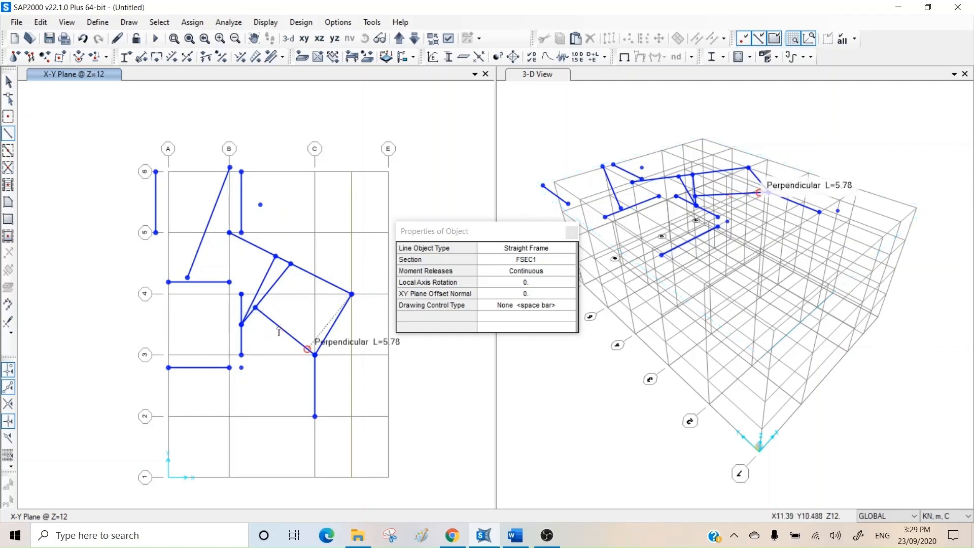
left_click(315, 355)
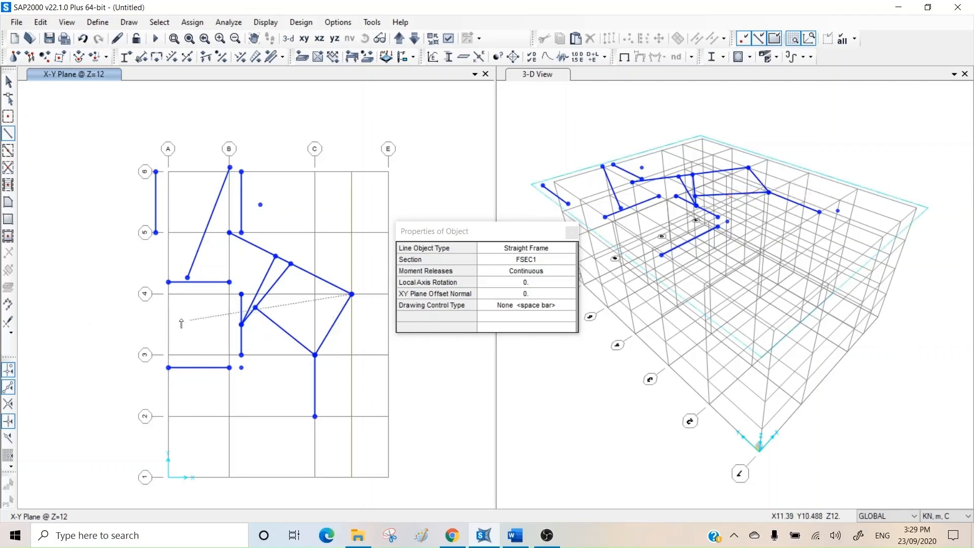
left_click(9, 405)
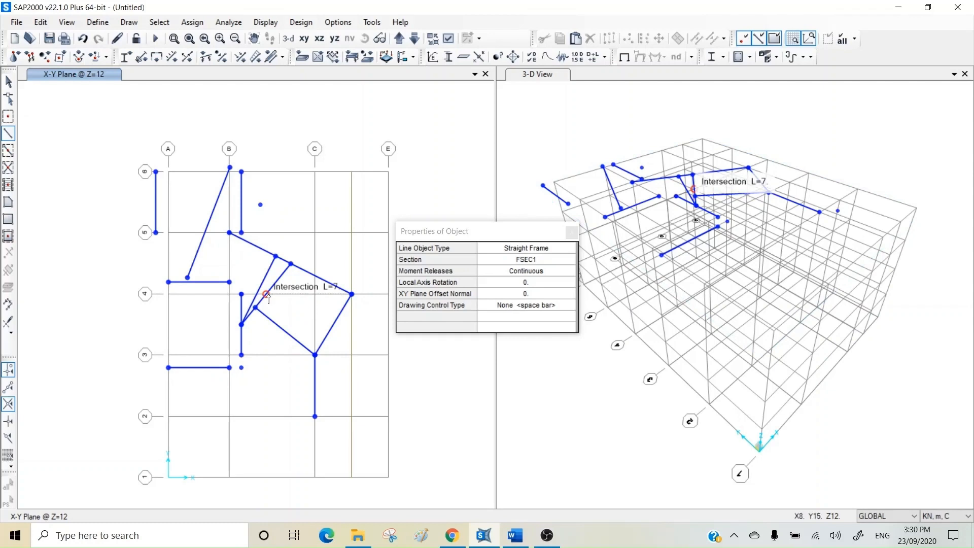
left_click(267, 294)
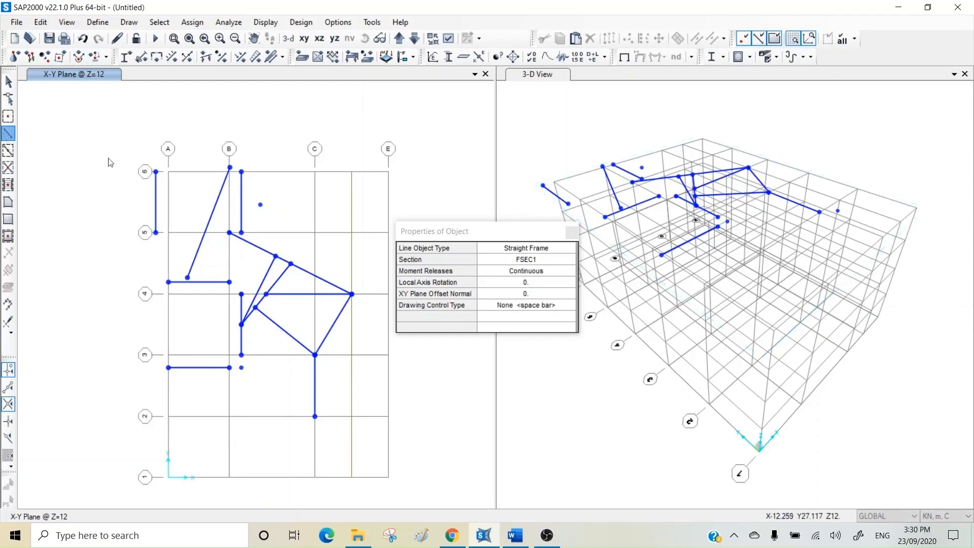
Draw a frame from the joint just above B-4 to A-6, and connected frames from C-1 through the special joint near B-3 to A-1.
left_click(229, 282)
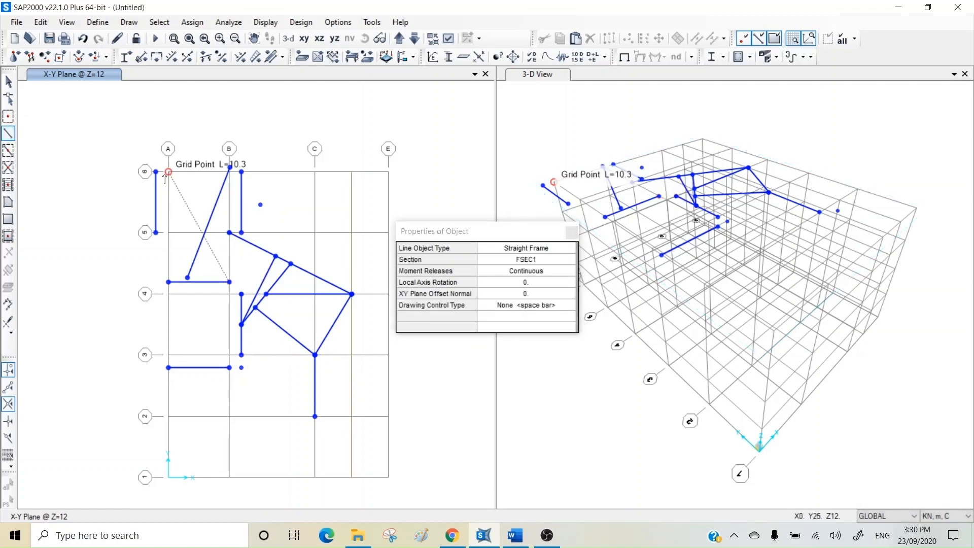
left_click(168, 172)
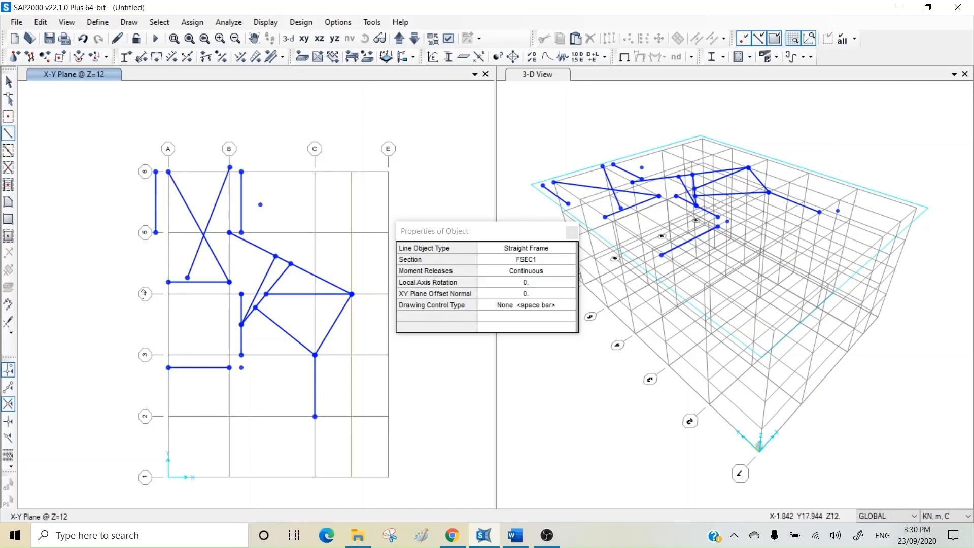
left_click(315, 477)
left_click(242, 367)
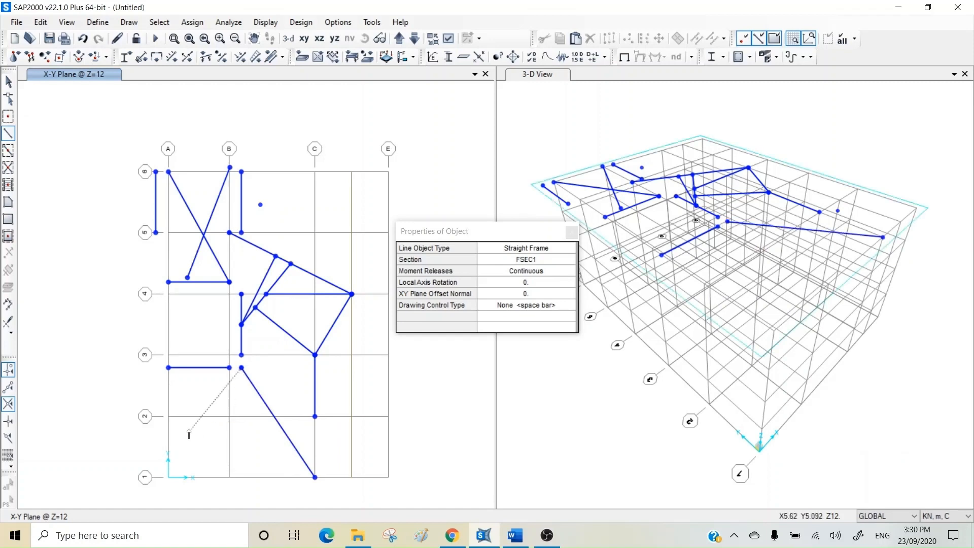
left_click(168, 477)
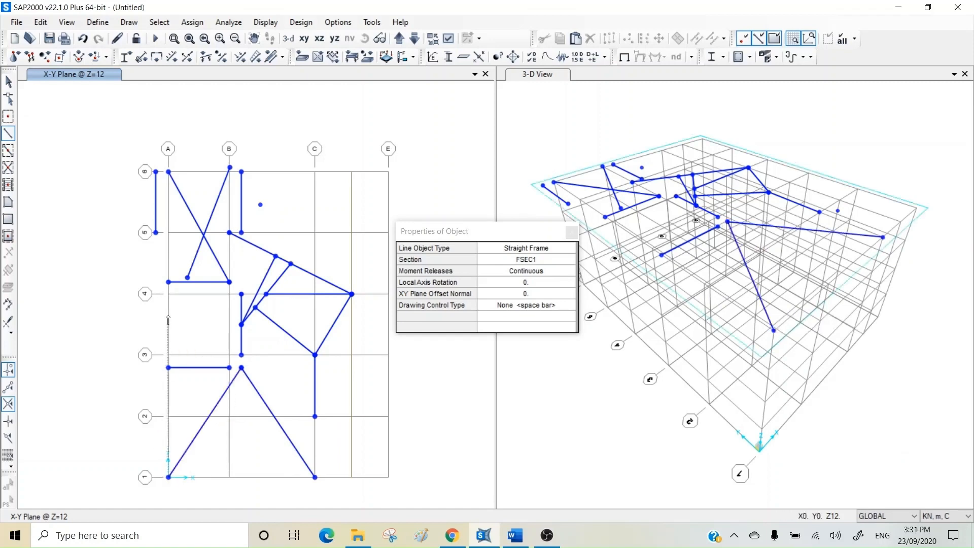
Finish the straight frame from A-1 along grid line A to A-4, and set the line object type to Curved Frame.
left_click(168, 293)
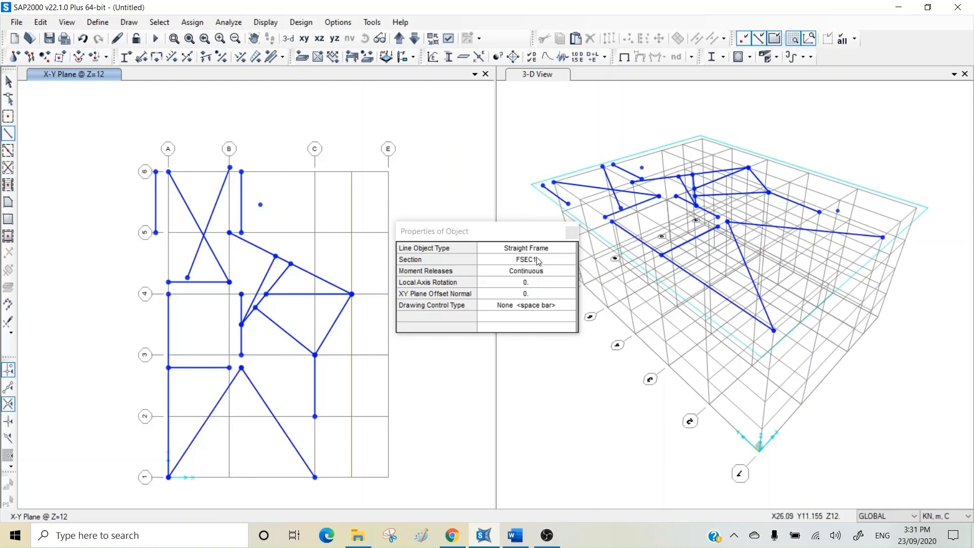
left_click(563, 252)
left_click(562, 252)
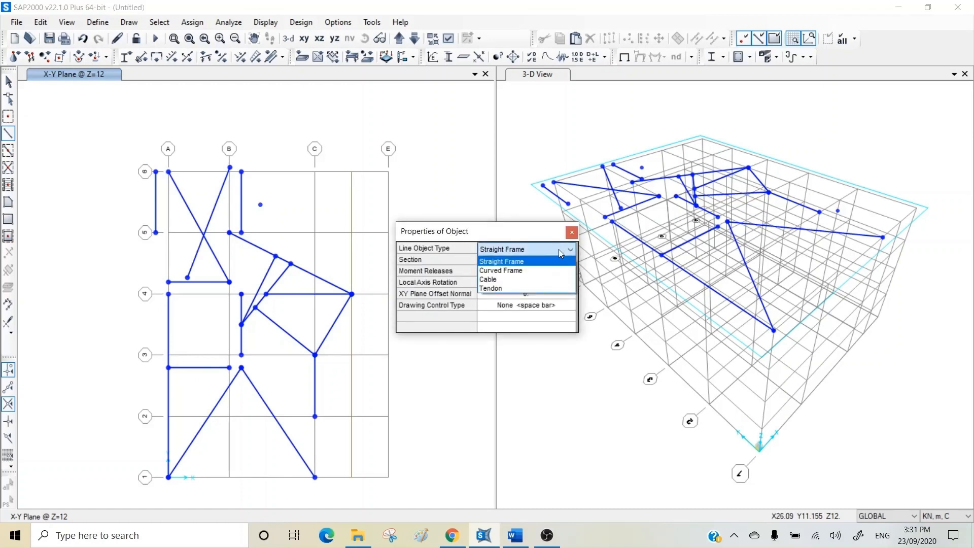
left_click(542, 272)
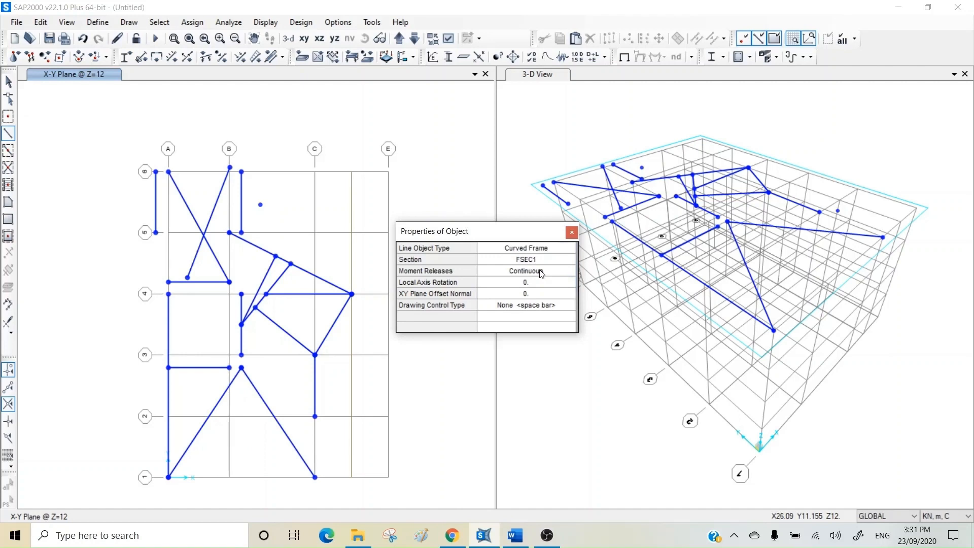
Draw circular-arc curved frames from B-1 to D-1 through third point (10, 6, 0) and from A-3 to C-3 through (0, 0, 0).
left_click(229, 478)
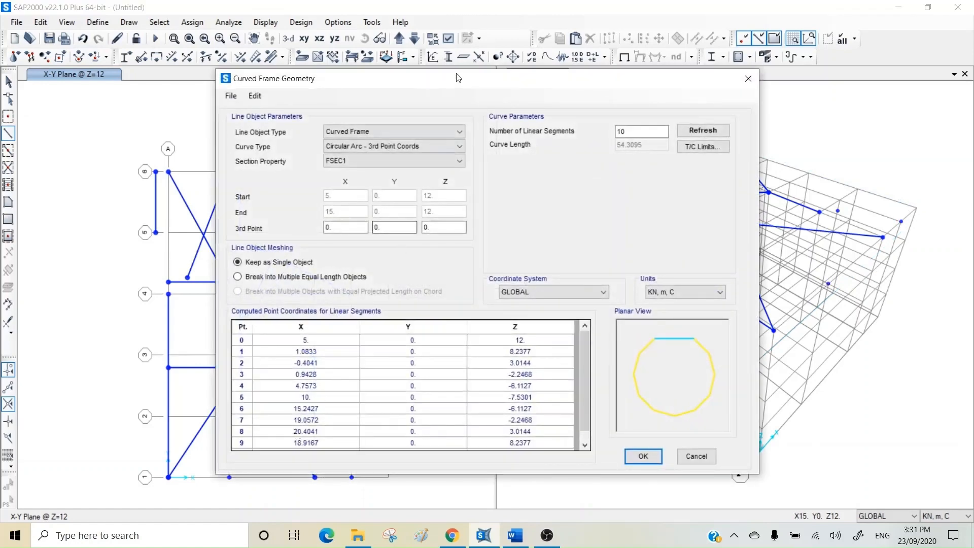
left_click_drag(452, 76, 669, 69)
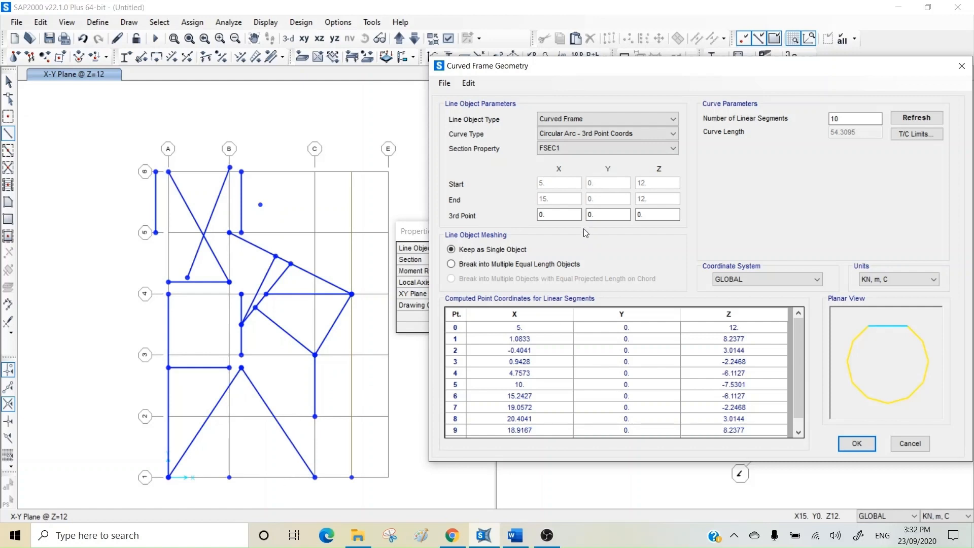
left_click(560, 215)
type("6")
key("Tab")
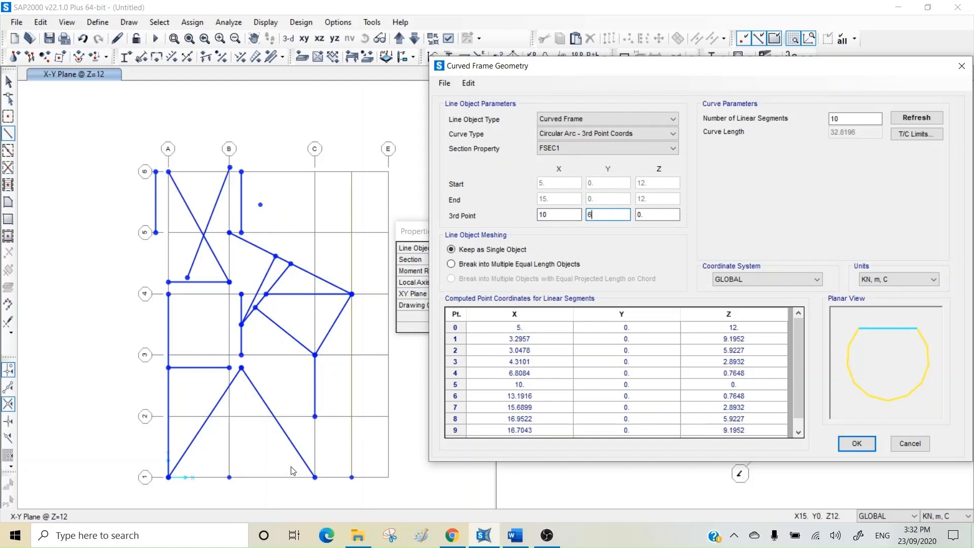
left_click(858, 445)
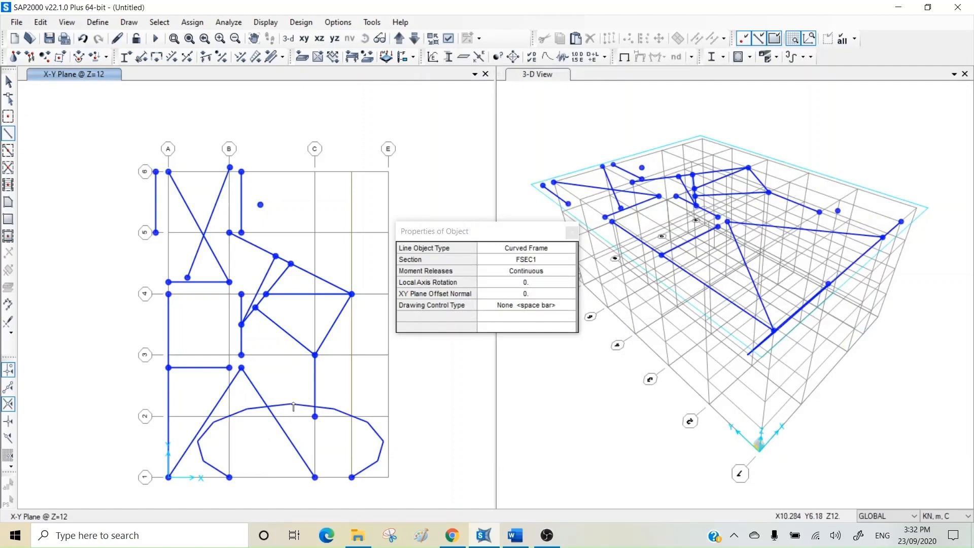
left_click(169, 355)
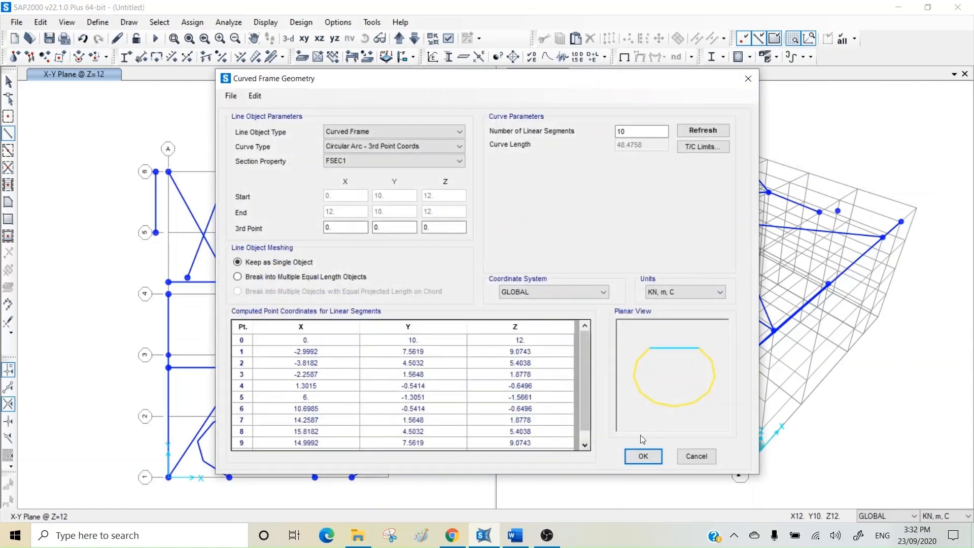
left_click(643, 456)
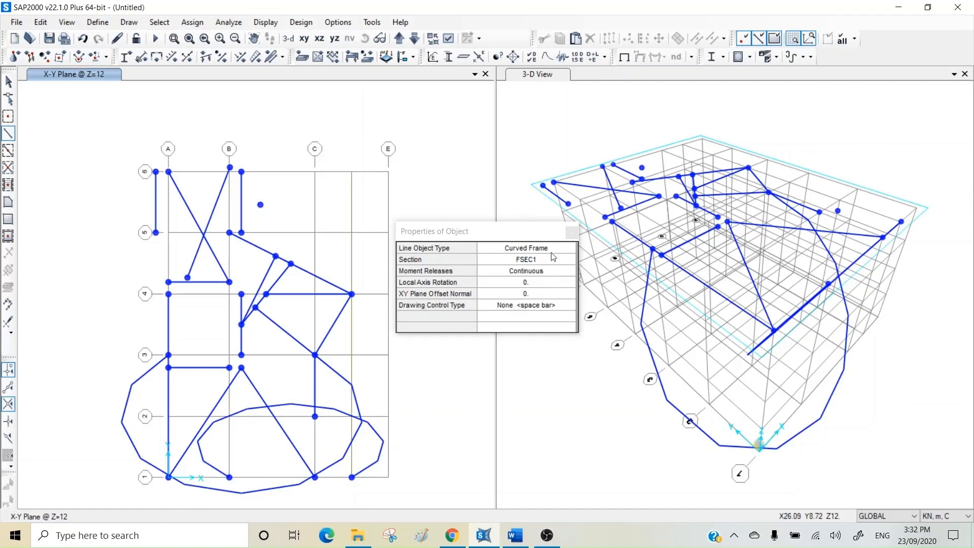
Try to draw a curved frame from C-5 to E-5 as Circular Arc - 3rd Point ID with point 1.
left_click(315, 233)
left_click(388, 233)
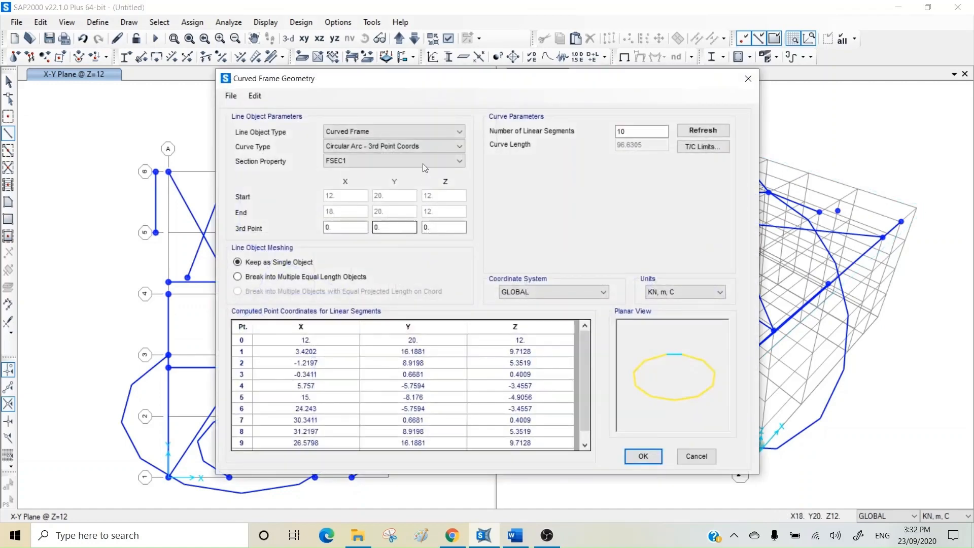
left_click(368, 148)
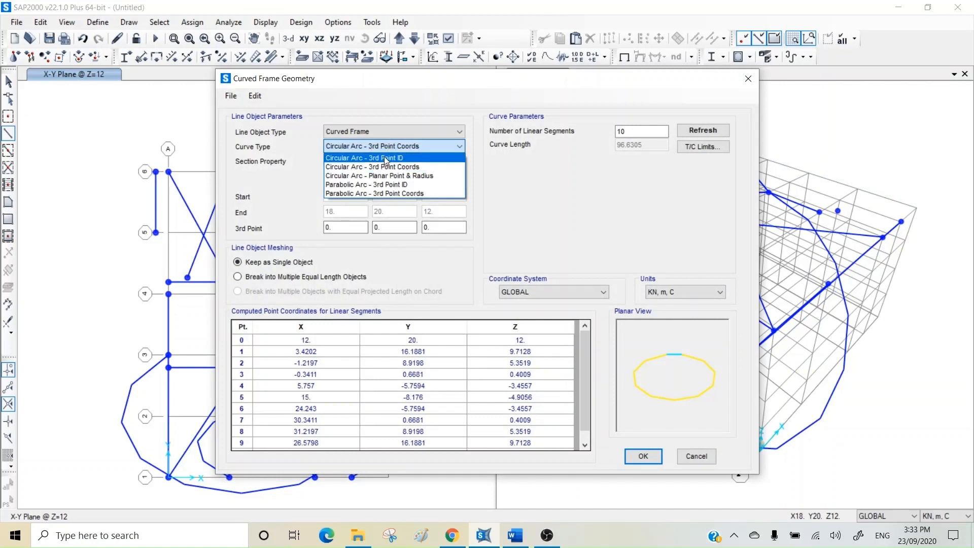
left_click(385, 157)
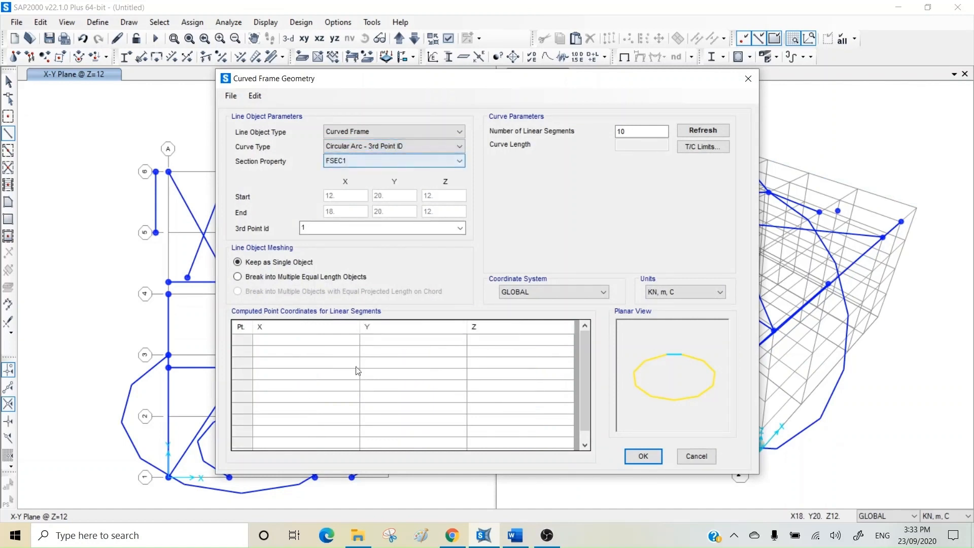
left_click(423, 147)
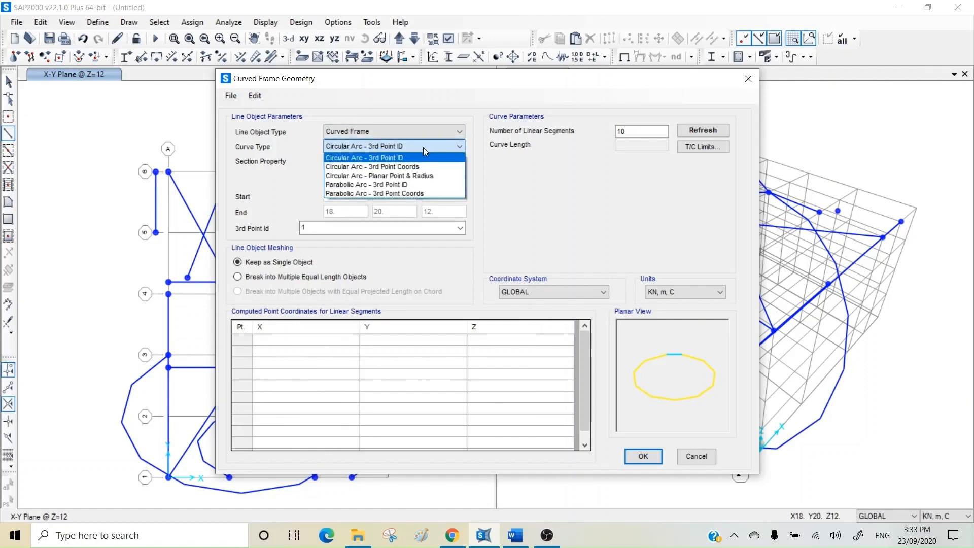
left_click(424, 147)
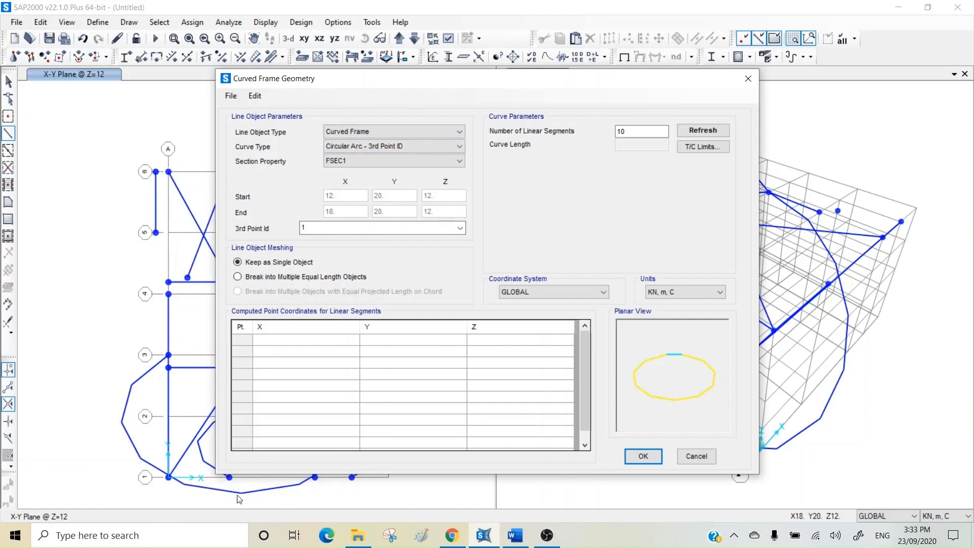
left_click(643, 456)
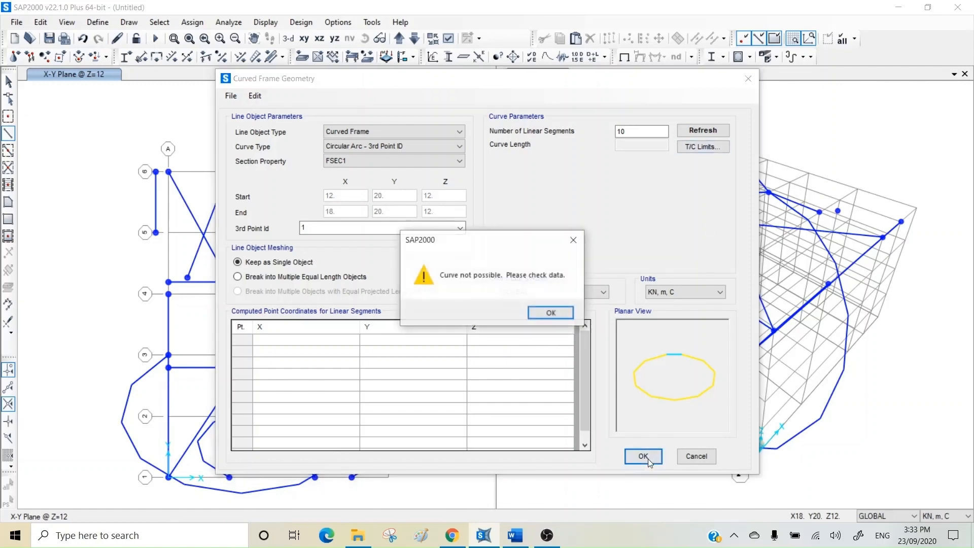
left_click(551, 314)
left_click(697, 456)
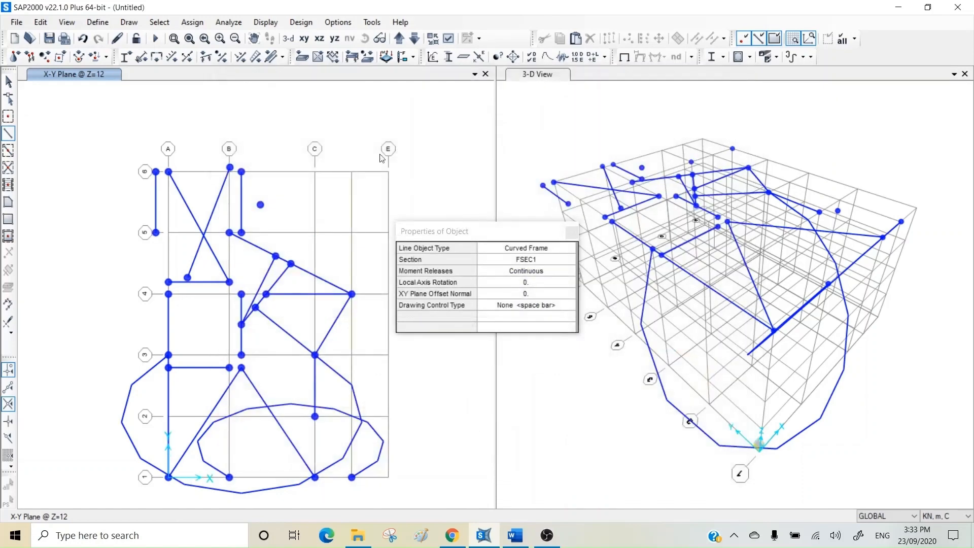
Show the joint labels in the X-Y plane view at Z=12.
left_click(449, 39)
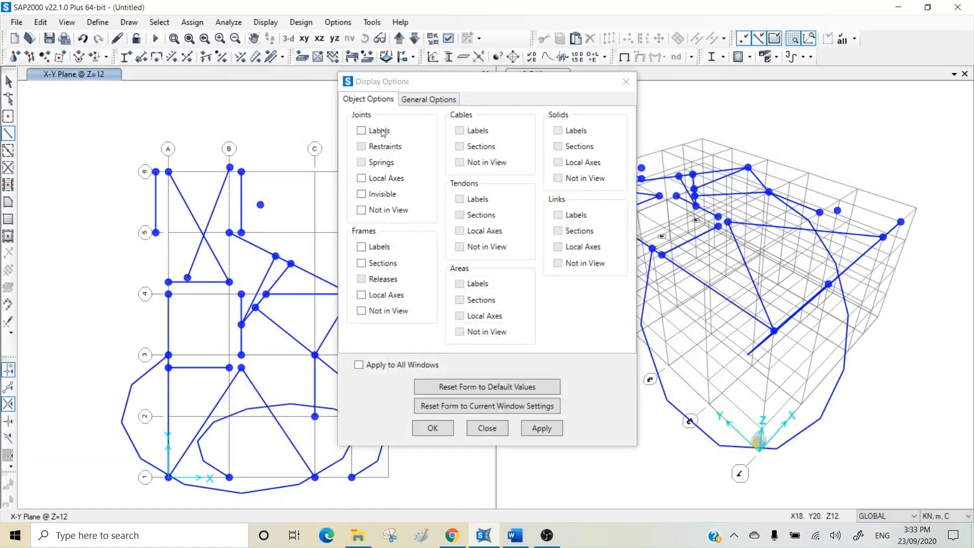
left_click(368, 132)
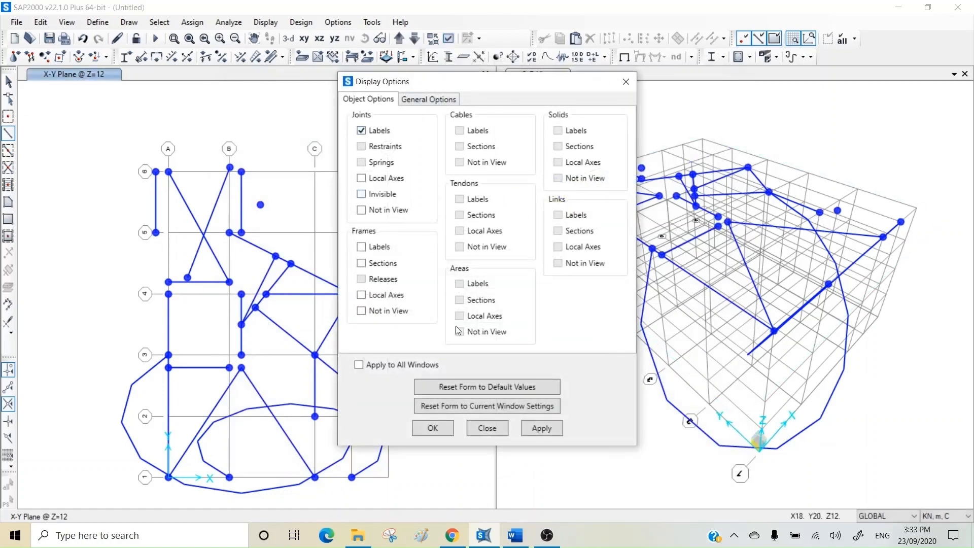
left_click(542, 430)
left_click(486, 428)
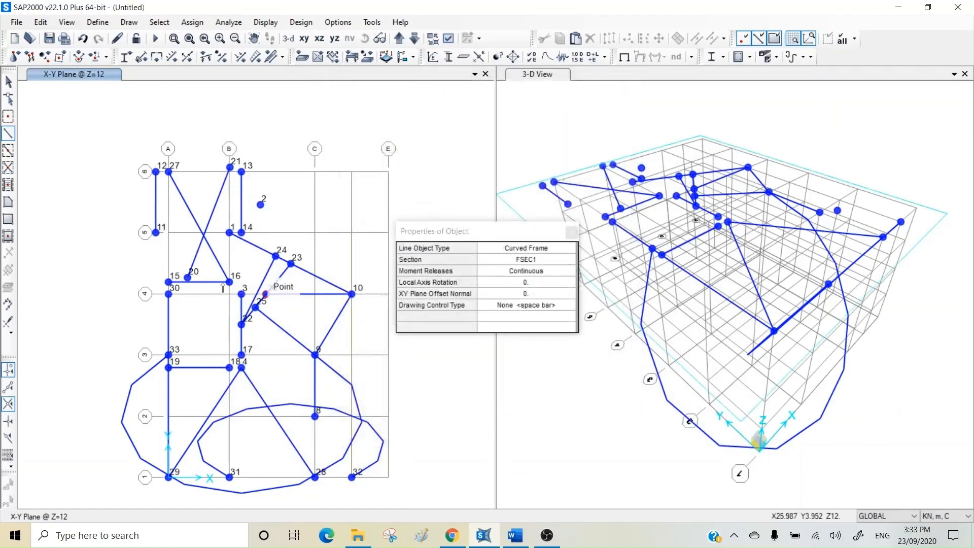
left_click(266, 294)
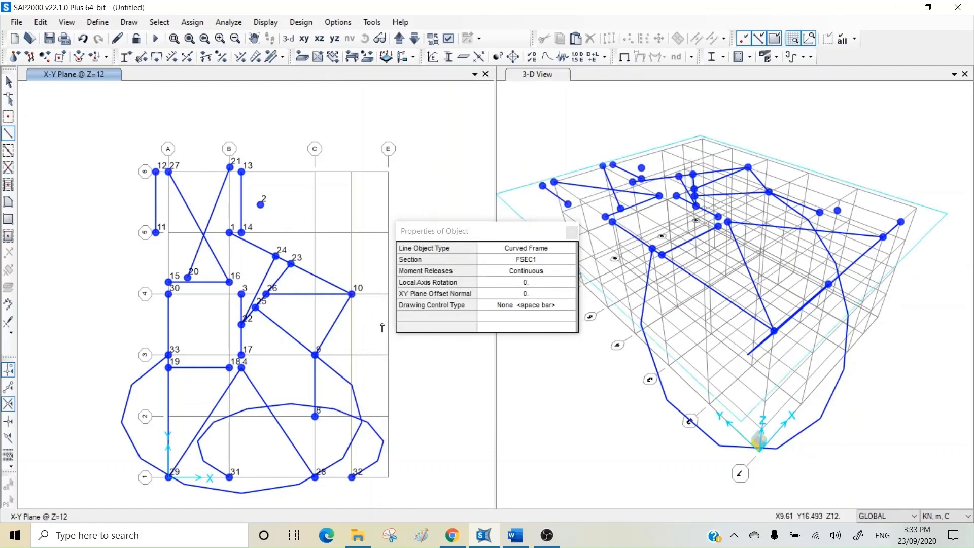
left_click(540, 249)
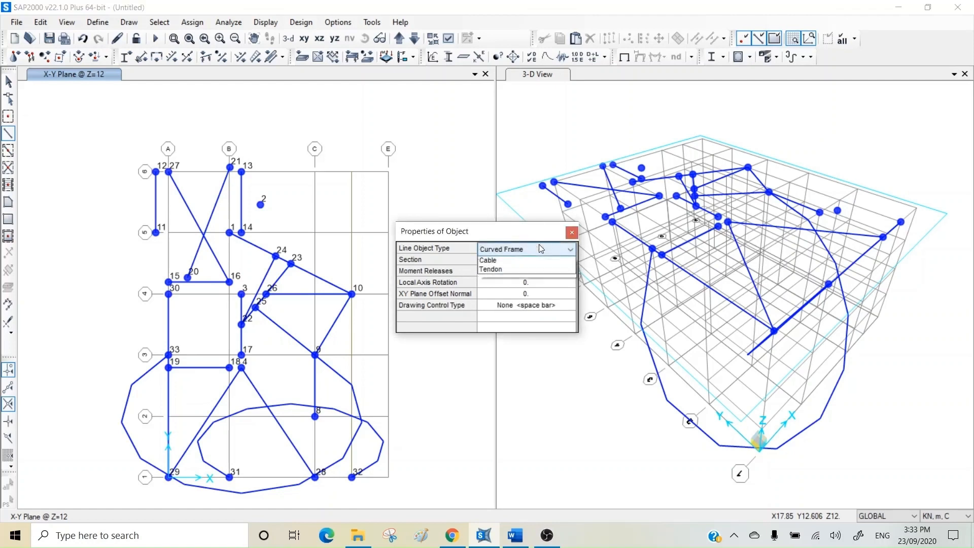
left_click(537, 251)
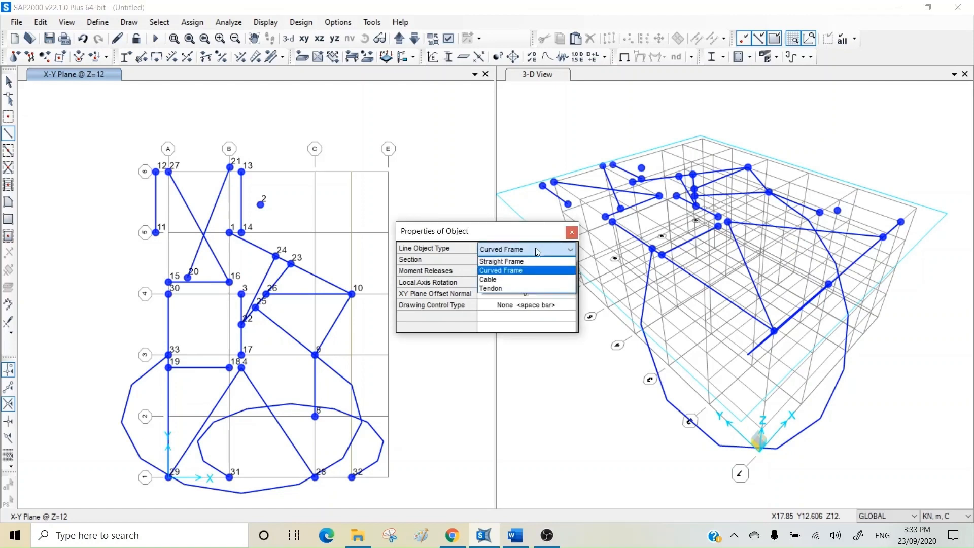
left_click(513, 271)
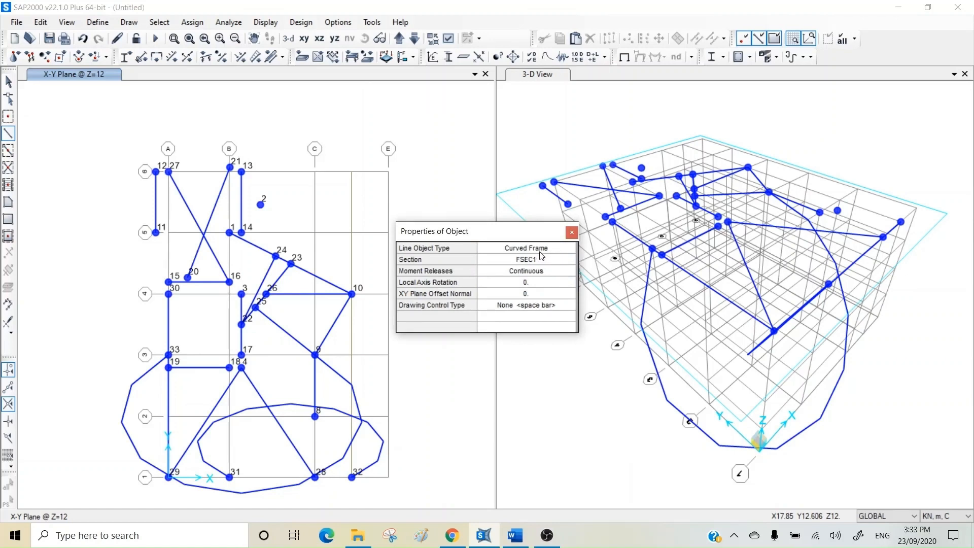
left_click(572, 233)
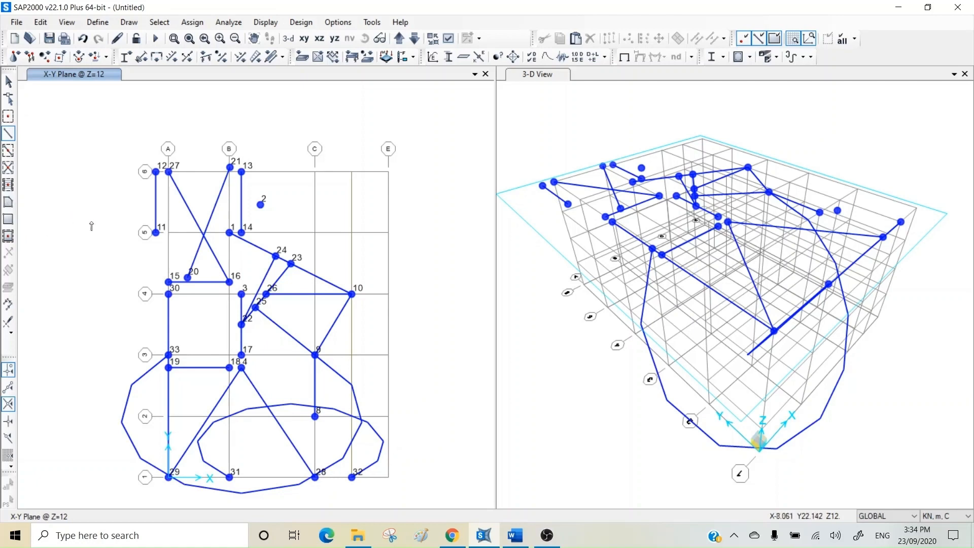
Quick-draw pinned X braces in the plan bays C-D/5-6, D-E/5-6 and D-E/4-5.
left_click(8, 168)
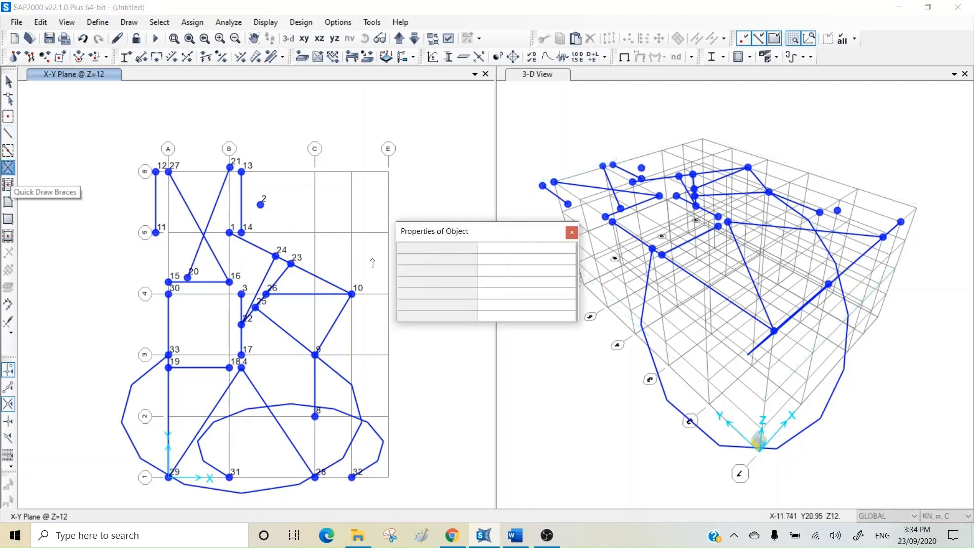
left_click(331, 204)
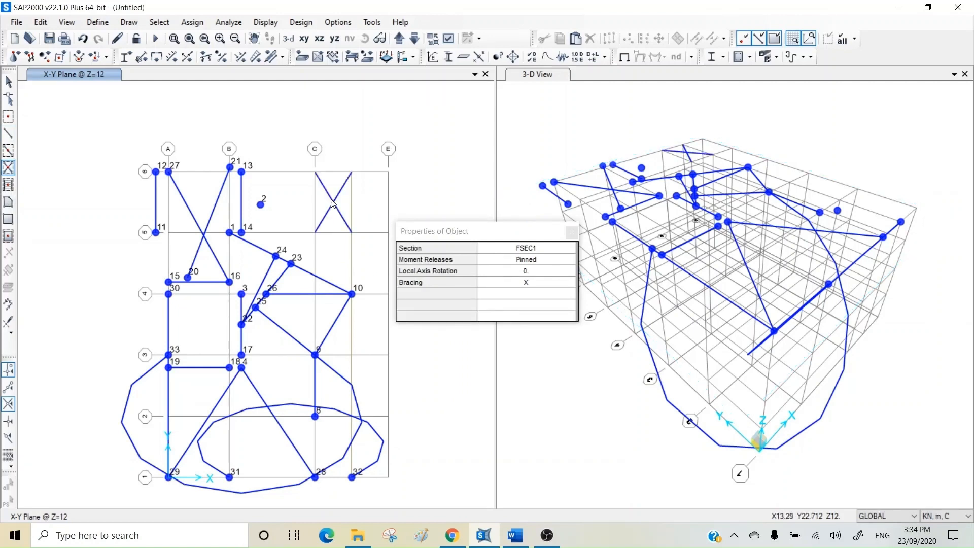
left_click(372, 208)
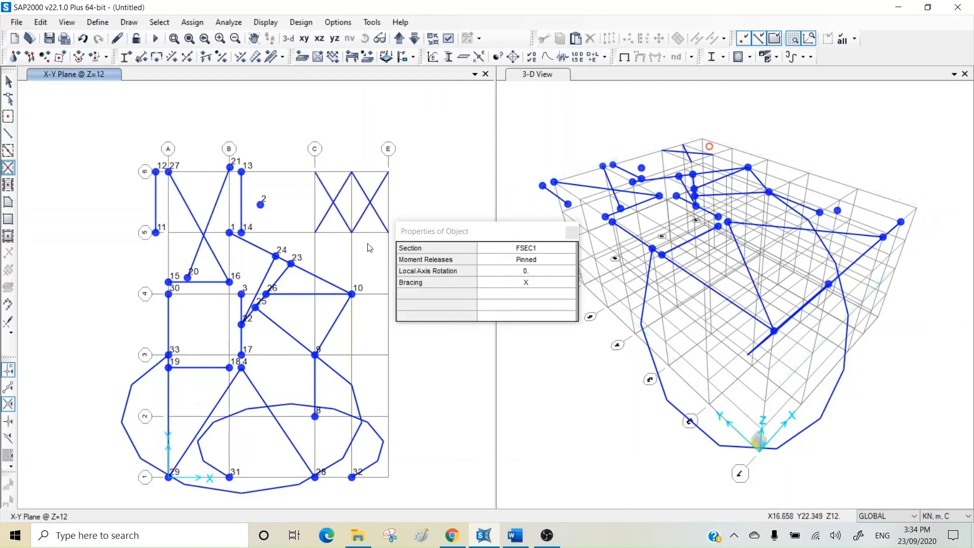
left_click(372, 263)
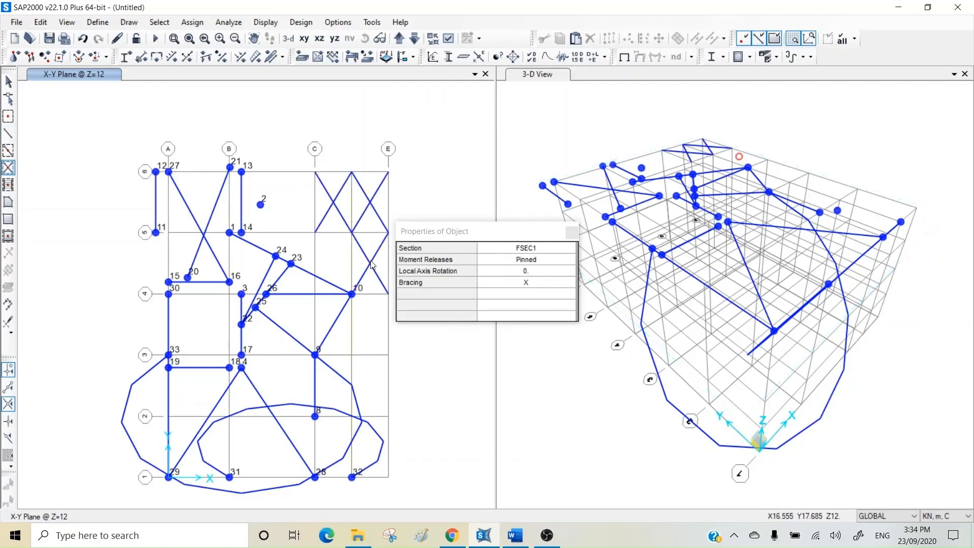
Change the 3-D view to the X-Z plane at Y=25 and quick-draw an X brace in the lowest B-C bay.
left_click(688, 377)
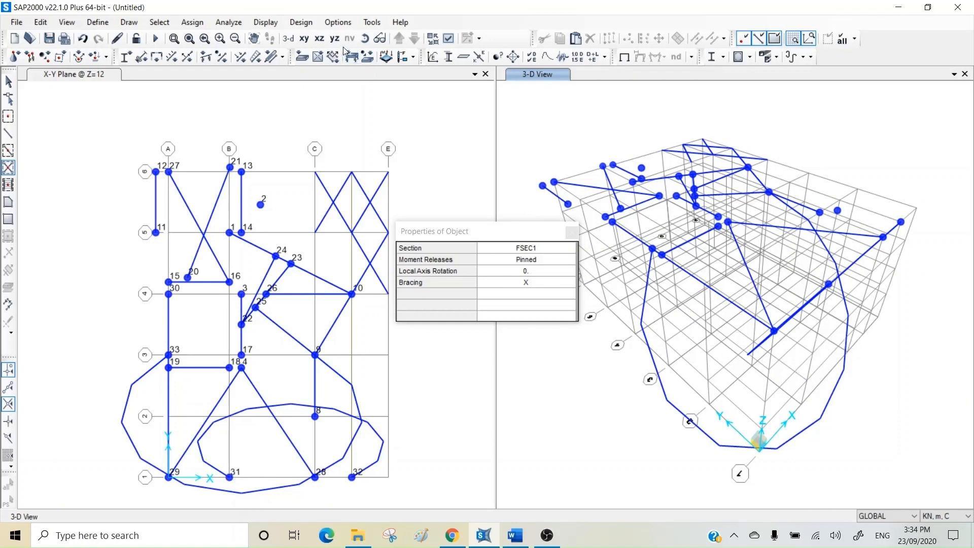
left_click(319, 39)
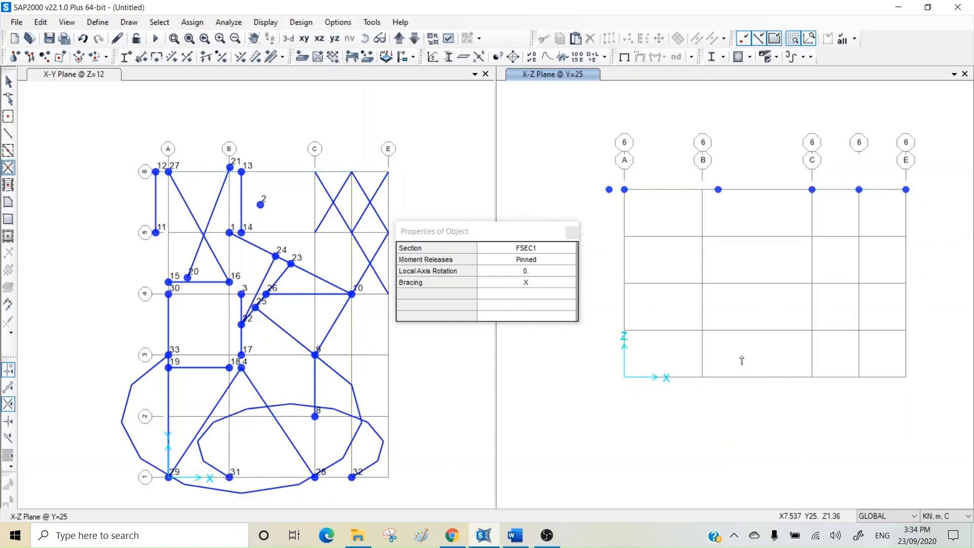
left_click(741, 361)
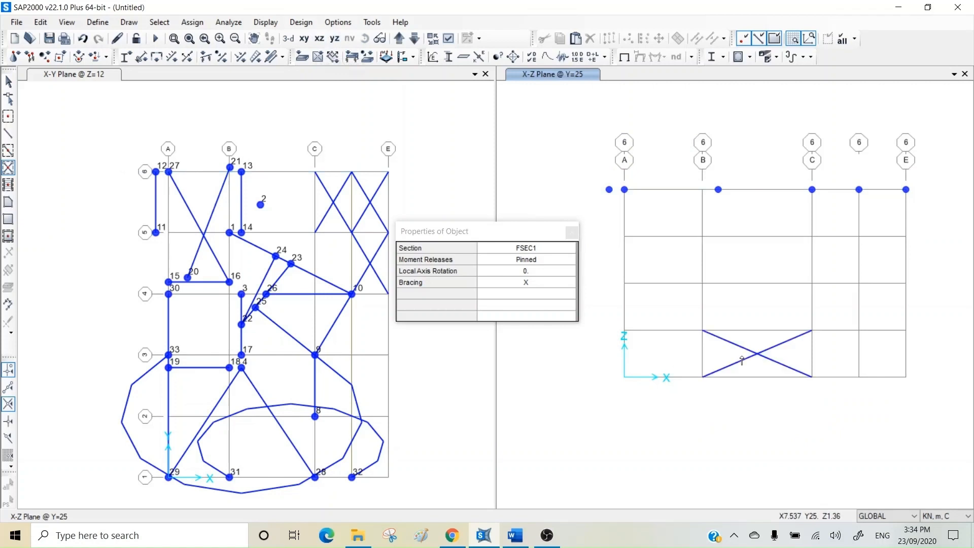
Set the bracing type to Inverted V and quick-draw braces in the two lowest A-B bays of the Y=25 elevation.
left_click(544, 284)
left_click(544, 283)
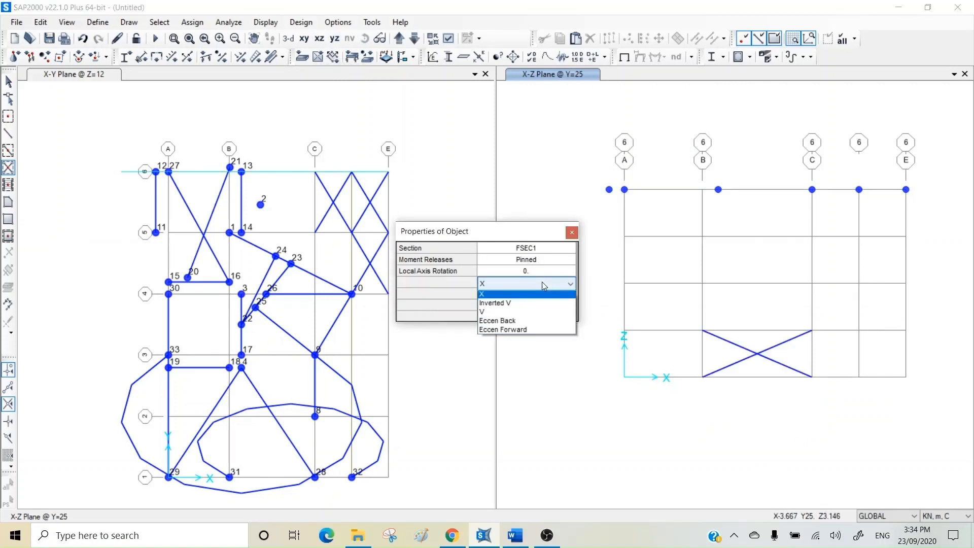
left_click(522, 305)
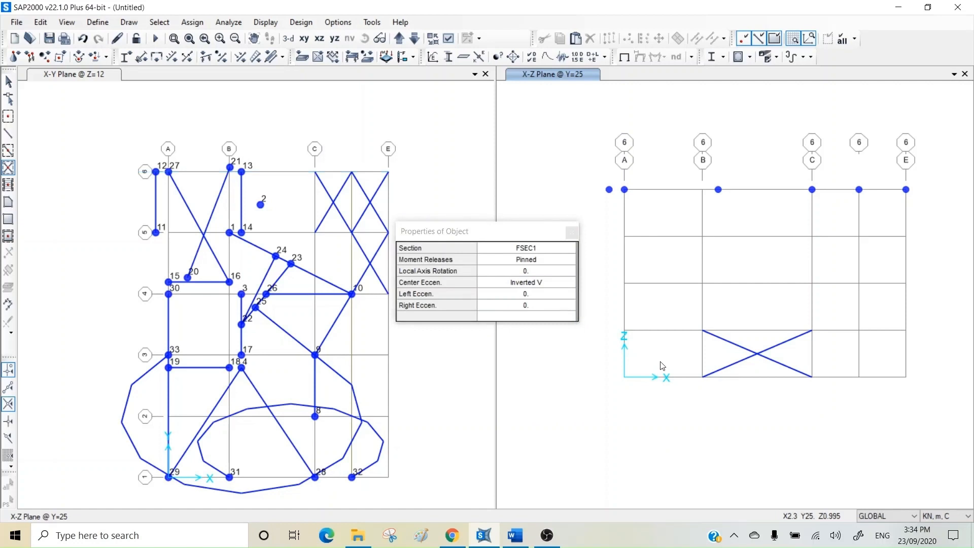
left_click(663, 367)
left_click(659, 309)
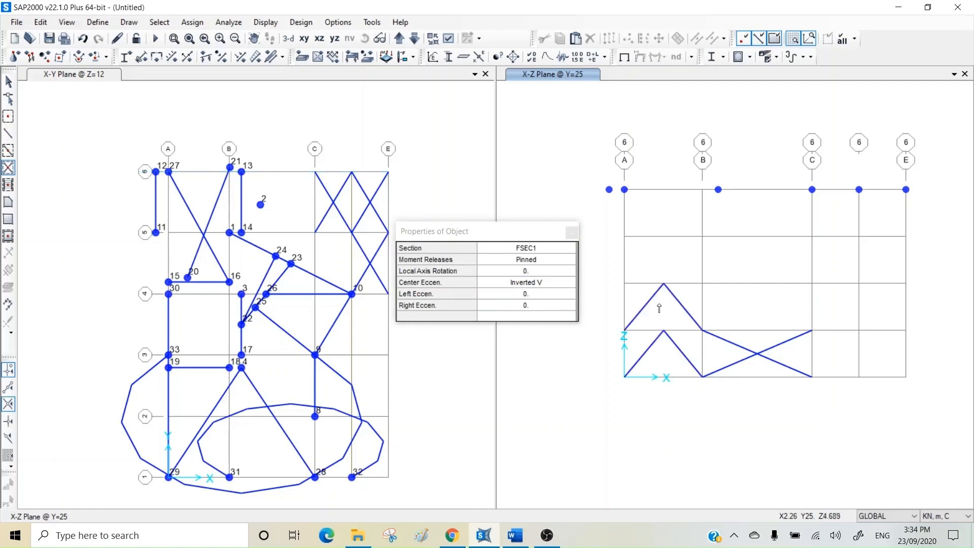
Set the bracing type to V and quick-draw a brace in the third-level A-B bay of the Y=25 elevation.
left_click(526, 286)
left_click(519, 286)
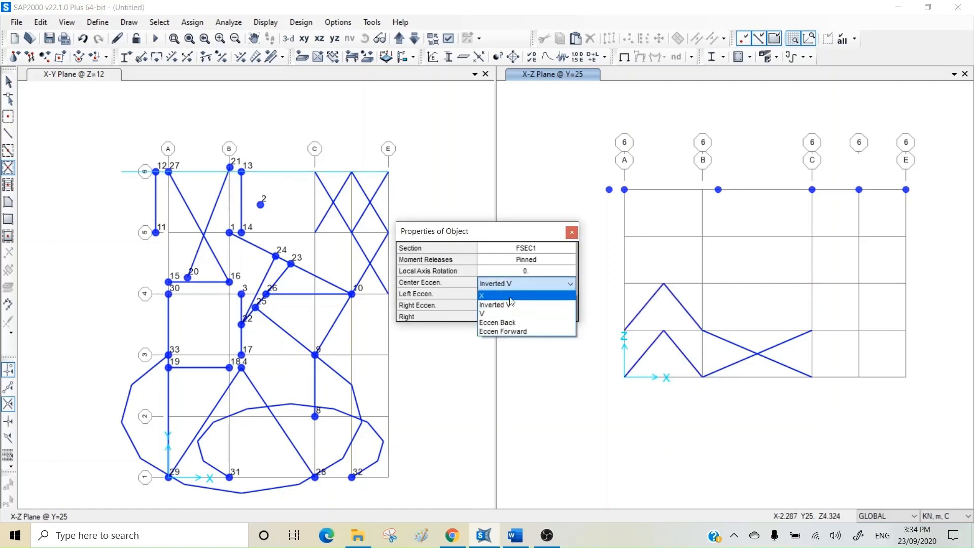
left_click(507, 312)
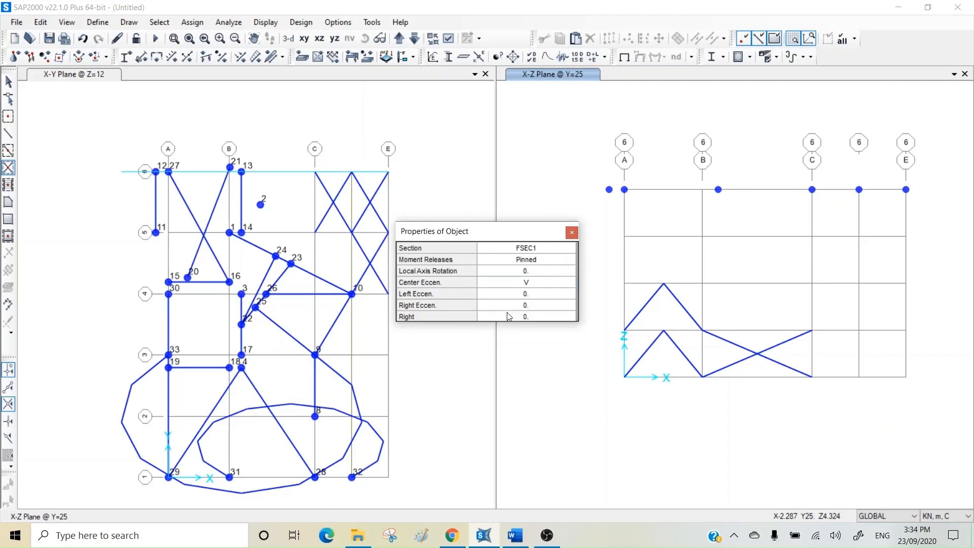
left_click(655, 267)
Set the bracing type to Eccen Back and quick-draw a brace in the third-level B-C bay of the Y=25 elevation.
left_click(528, 284)
left_click(528, 284)
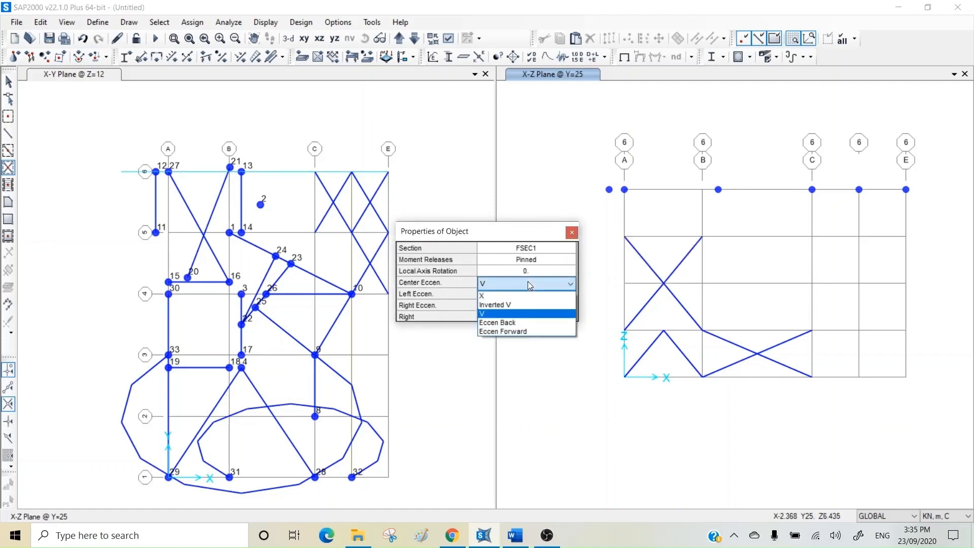
left_click(543, 326)
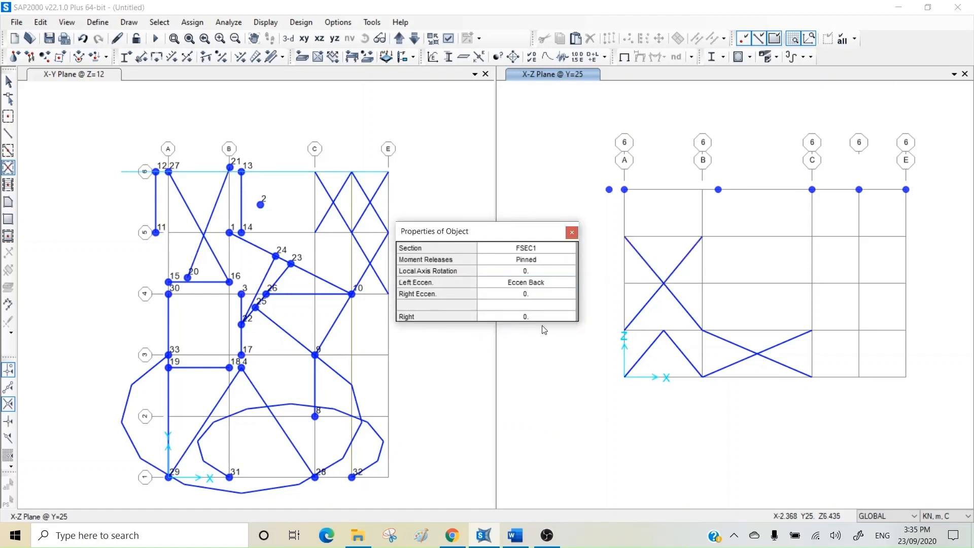
left_click(763, 255)
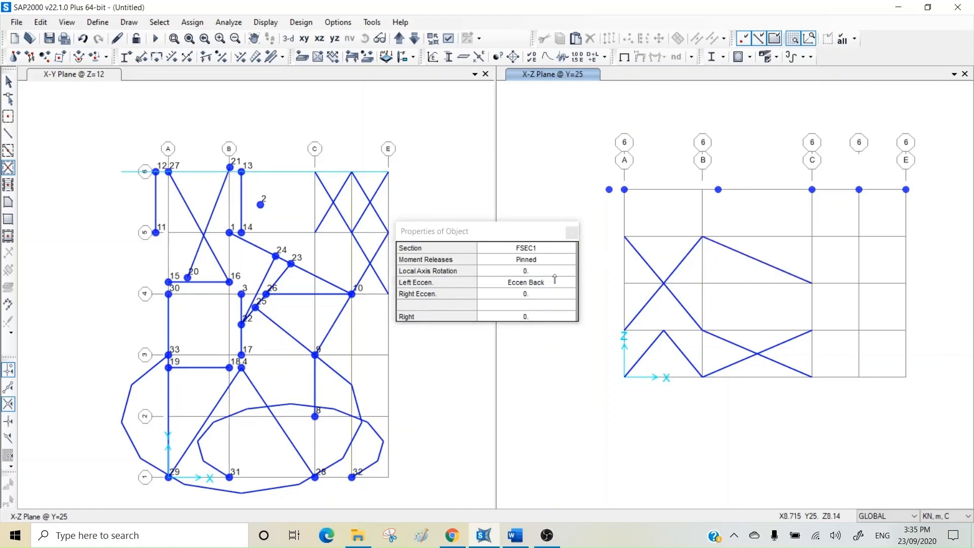
Set the bracing type to Eccen Forward and quick-draw braces in the third-level C-D bay at Y=25 and plan bay B-C/5-6 at Z=12.
left_click(532, 283)
left_click(529, 284)
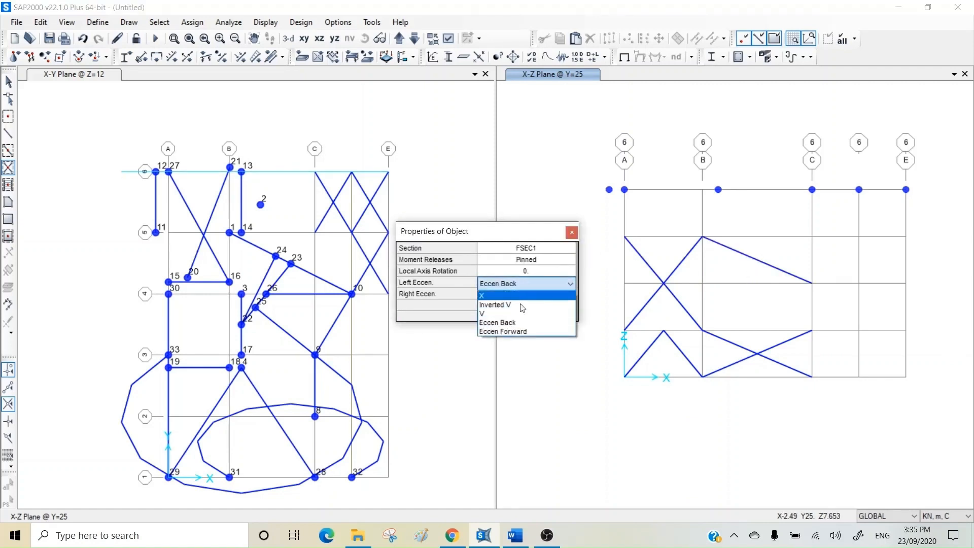
left_click(516, 332)
left_click(831, 263)
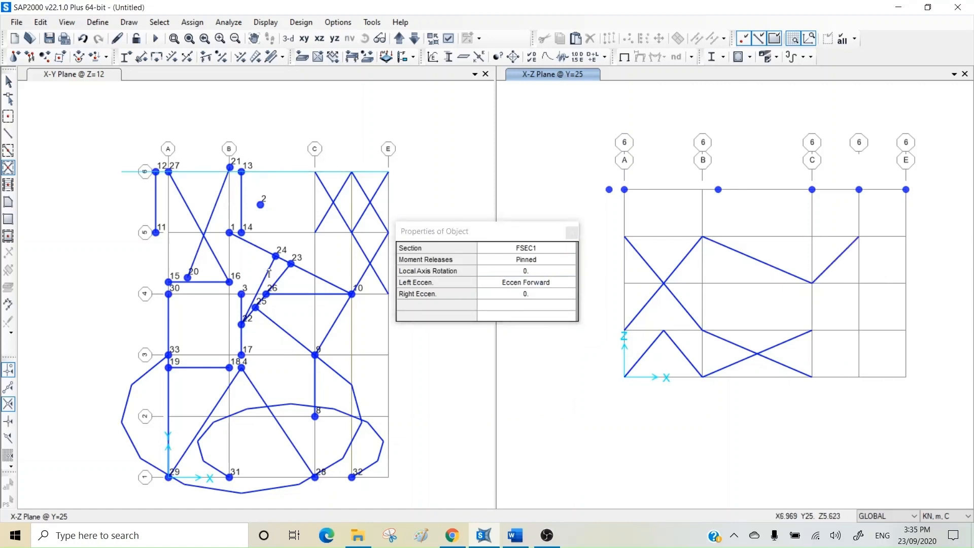
left_click(274, 213)
left_click(274, 212)
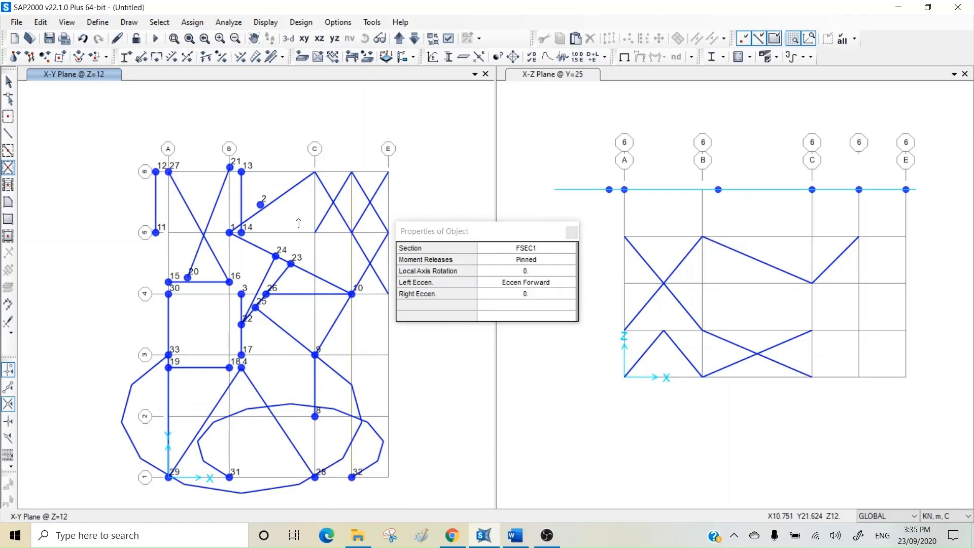
Switch the plan view to Z=0 and quick-draw 5 pinned secondary beams parallel to Y in bay B-C/4-5.
left_click(399, 40)
left_click(400, 40)
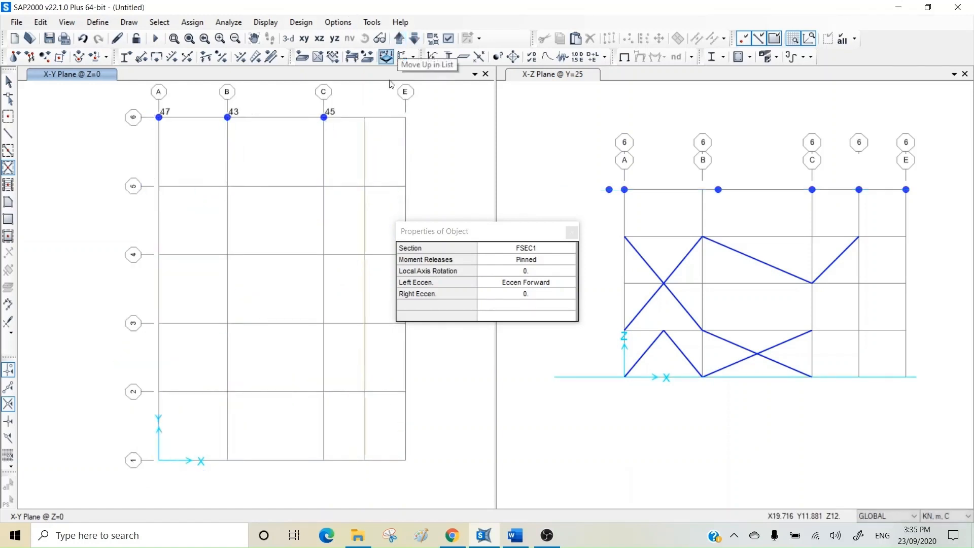
left_click(8, 185)
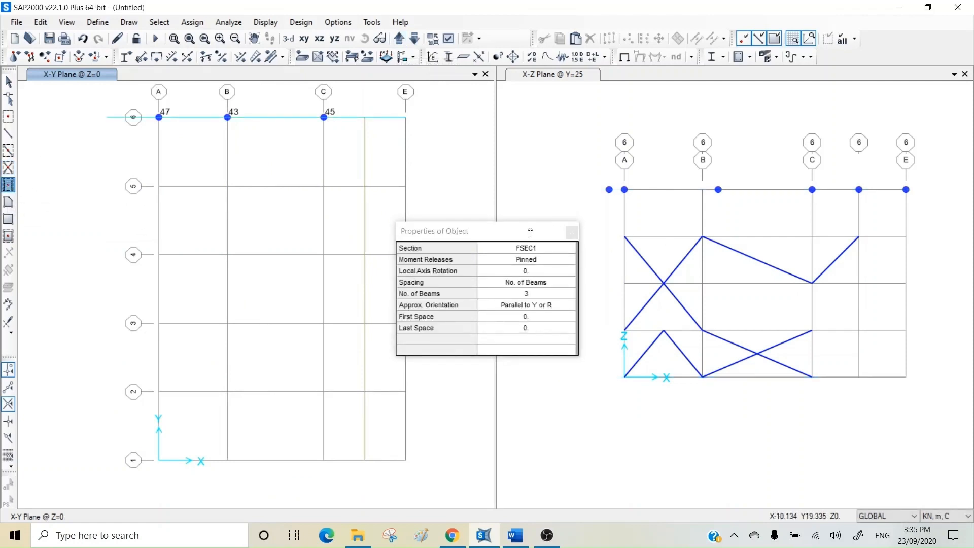
left_click_drag(516, 232, 680, 147)
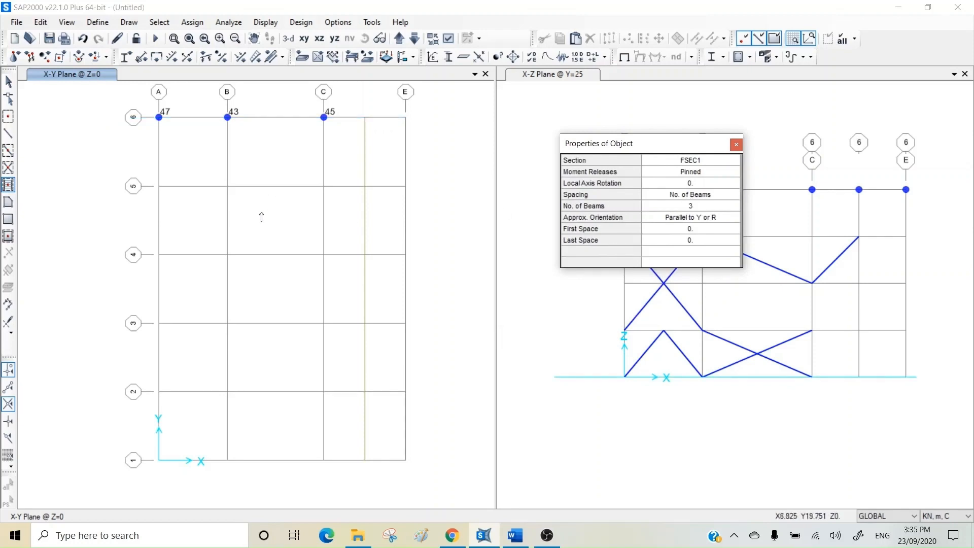
left_click(695, 208)
left_click(269, 222)
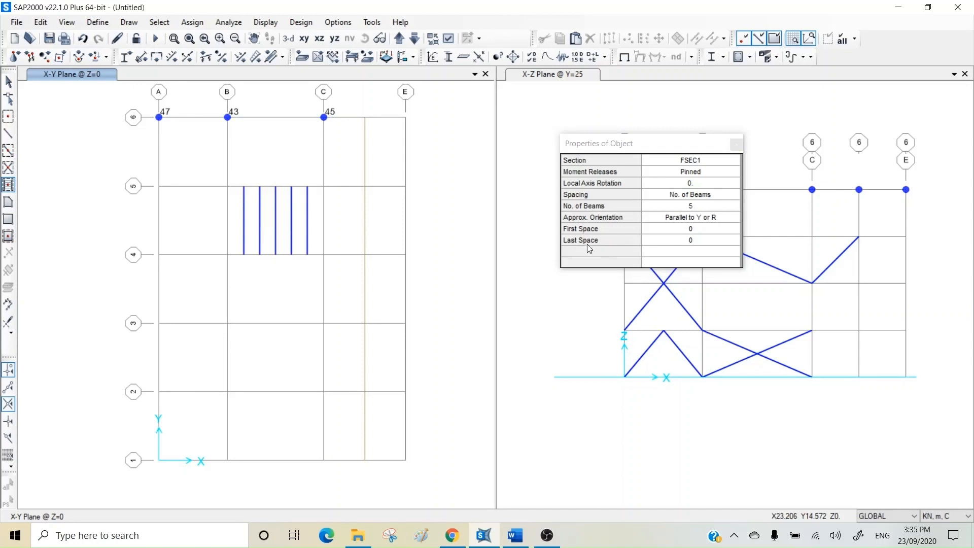
Set the secondary beams' first space to 0.5 m and quick-draw them in bay B-C/3-4.
left_click(692, 229)
left_click_drag(695, 228, 688, 228)
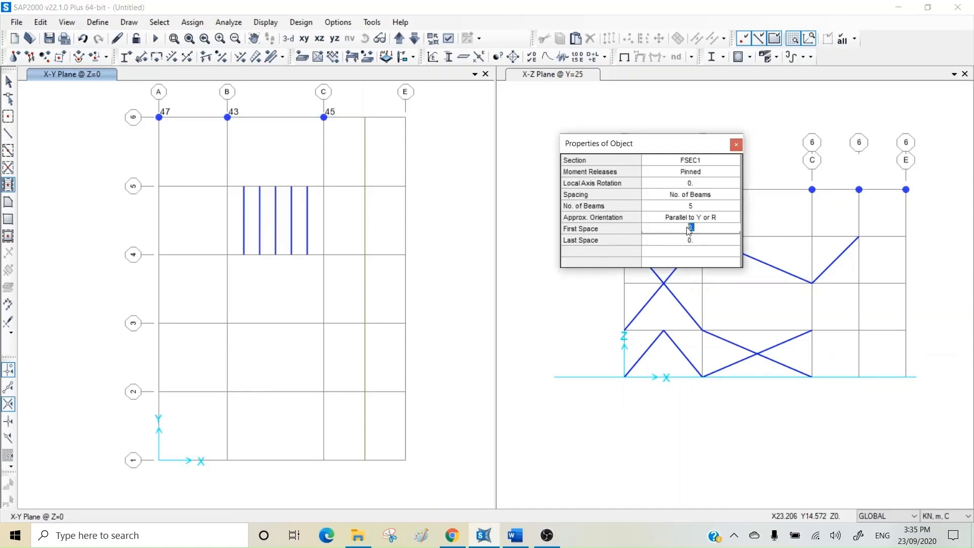
type("0.5")
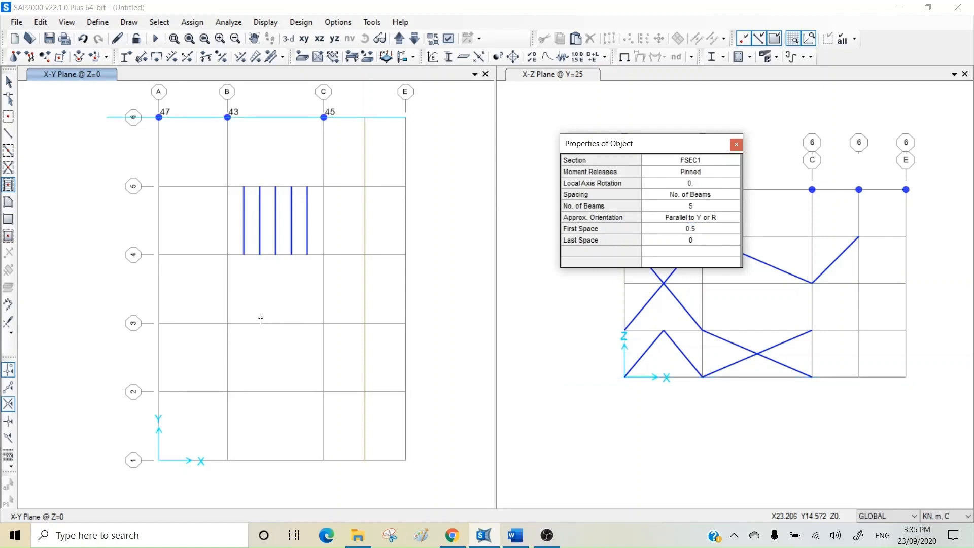
left_click(261, 298)
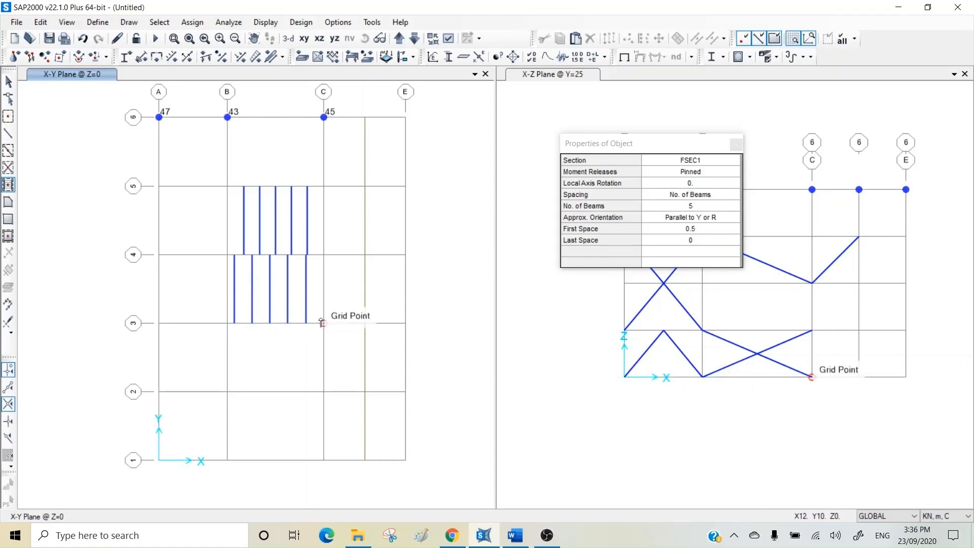
Set the secondary beams' last space to 0.4 m and quick-draw them in bay B-C/2-3.
left_click(700, 241)
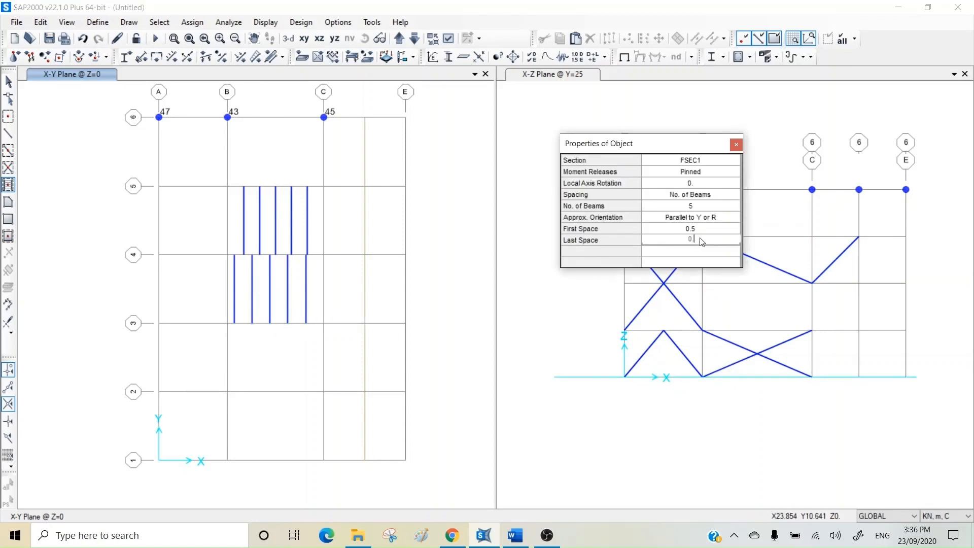
left_click_drag(702, 242, 675, 245)
type("0.4")
key("Return")
left_click(265, 370)
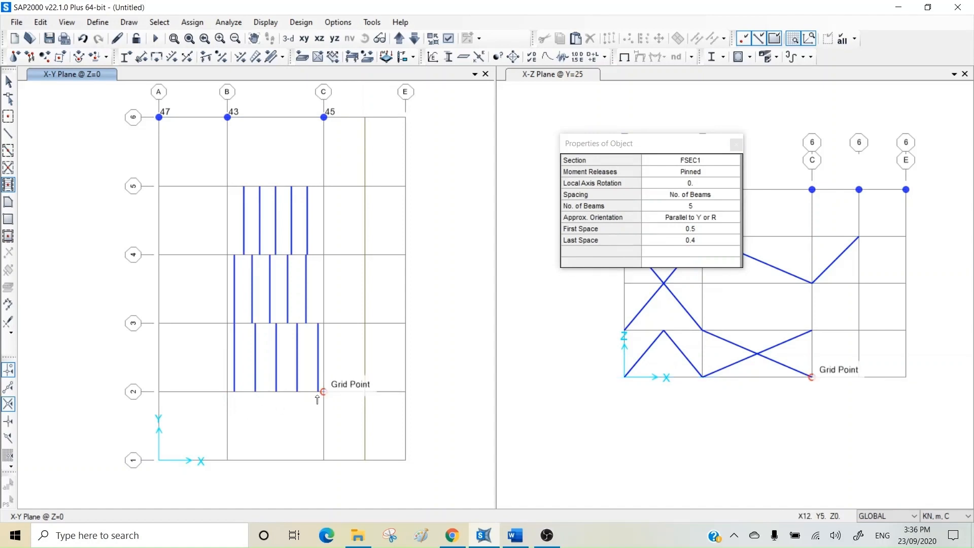
Change the secondary beam spacing to Max Spacing with a value of 1.2 m and quick-draw the beams in bay B-C/1-2.
left_click(694, 193)
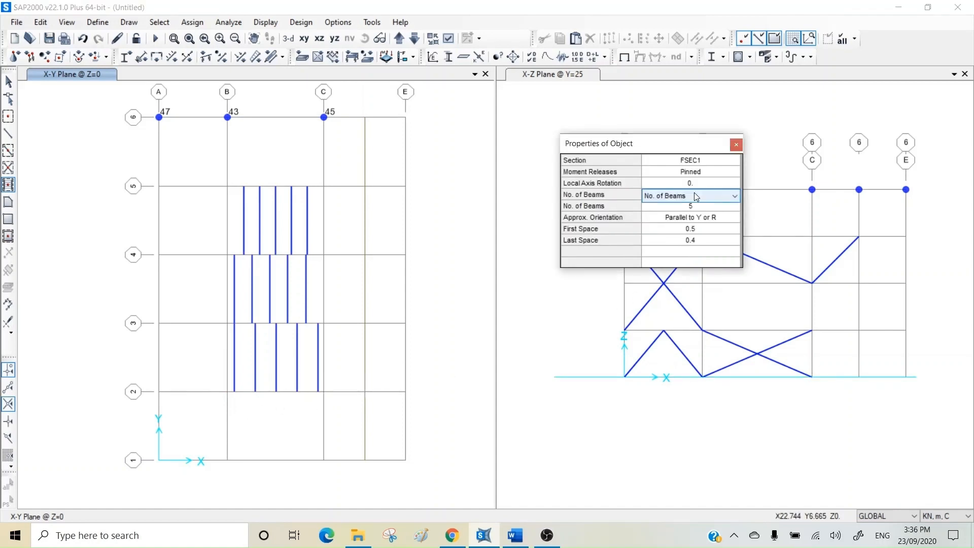
left_click(694, 193)
left_click(693, 207)
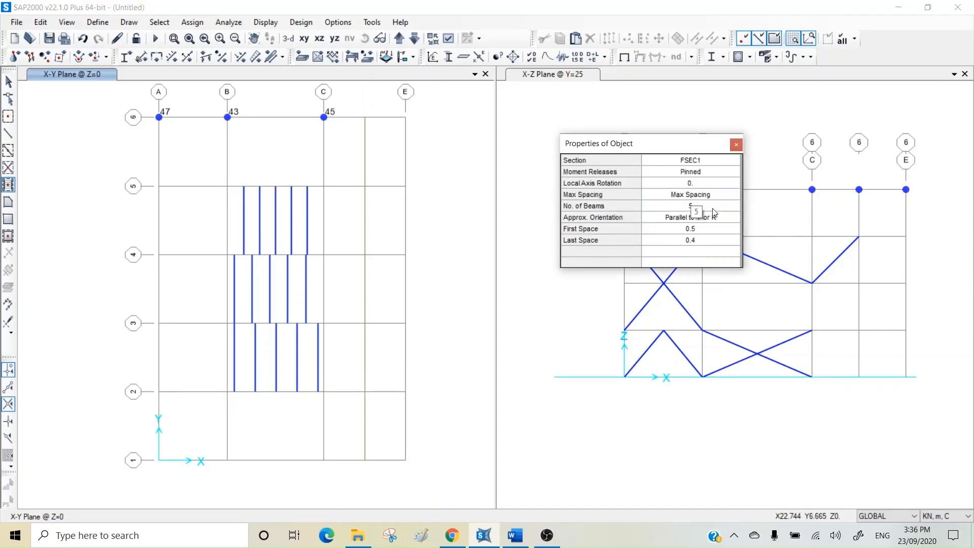
left_click(713, 208)
double_click(705, 210)
key("Return")
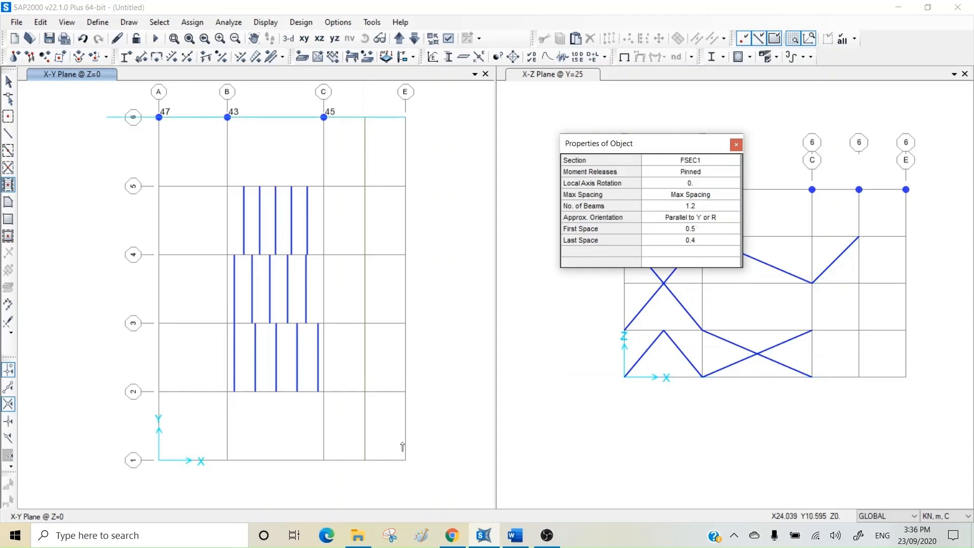
left_click(283, 433)
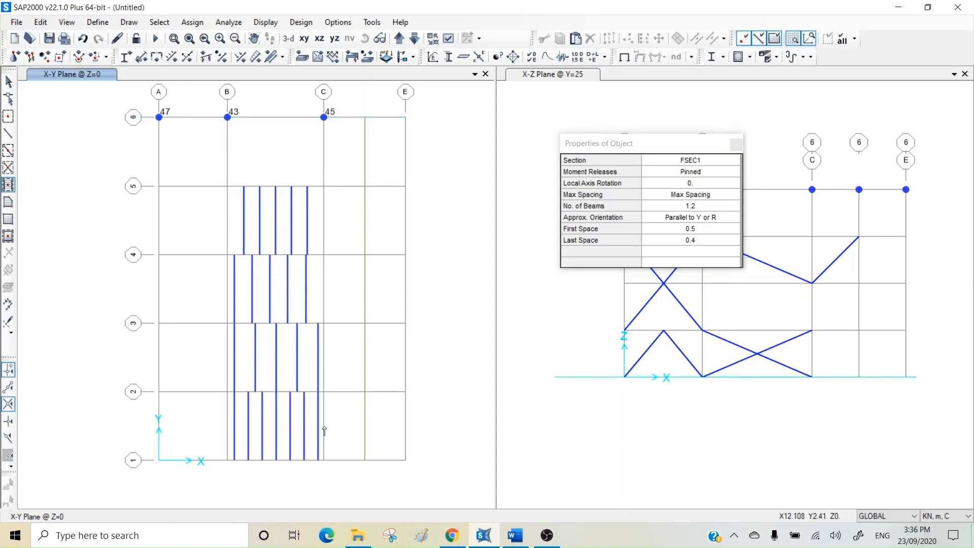